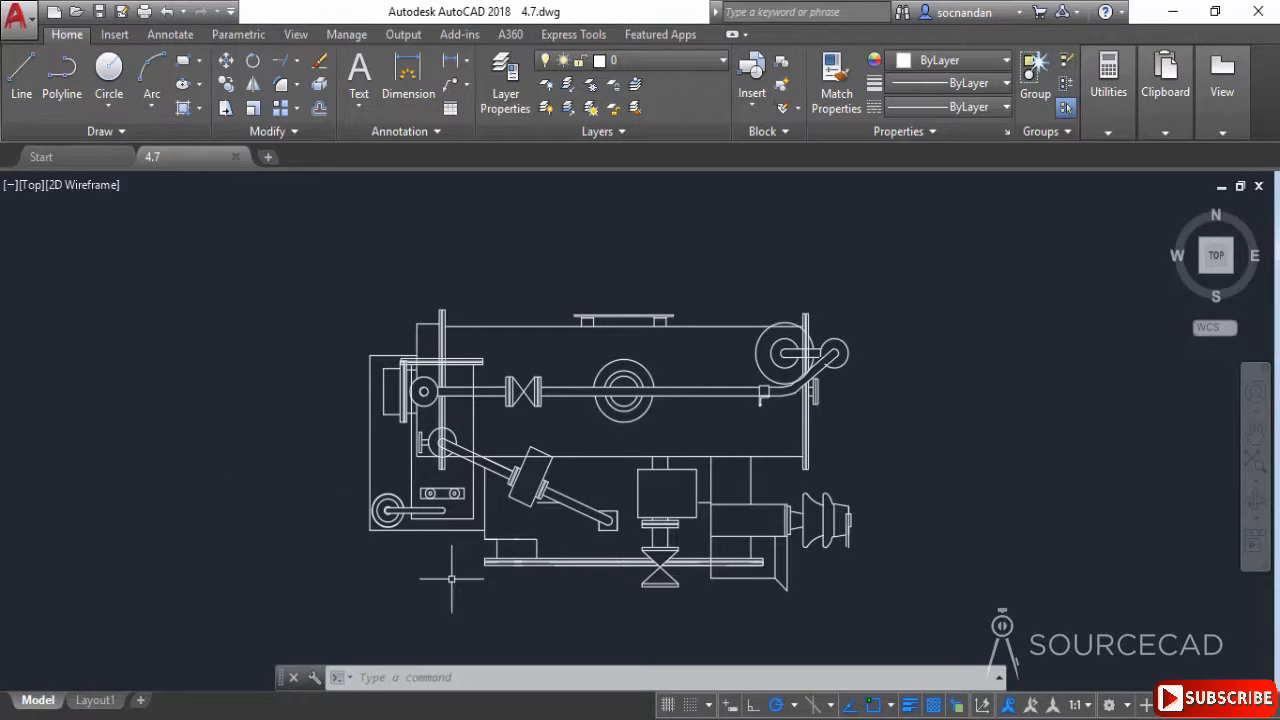
Step: Turn Selection Cycling off and back on, and open the status bar customization list
{"action": "scroll", "coordinate": [525, 582], "scroll_direction": "up", "scroll_amount": 4}
{"action": "scroll", "coordinate": [522, 580], "scroll_direction": "up", "scroll_amount": 2}
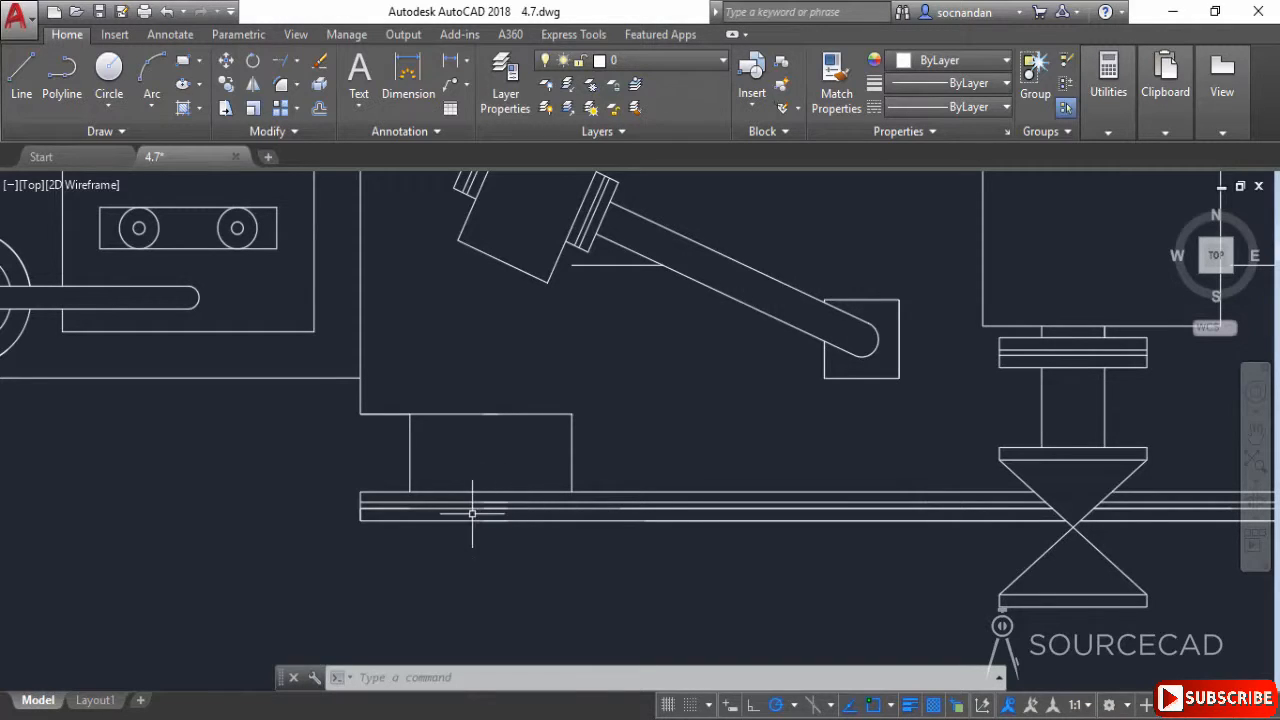
{"action": "left_click", "coordinate": [958, 706]}
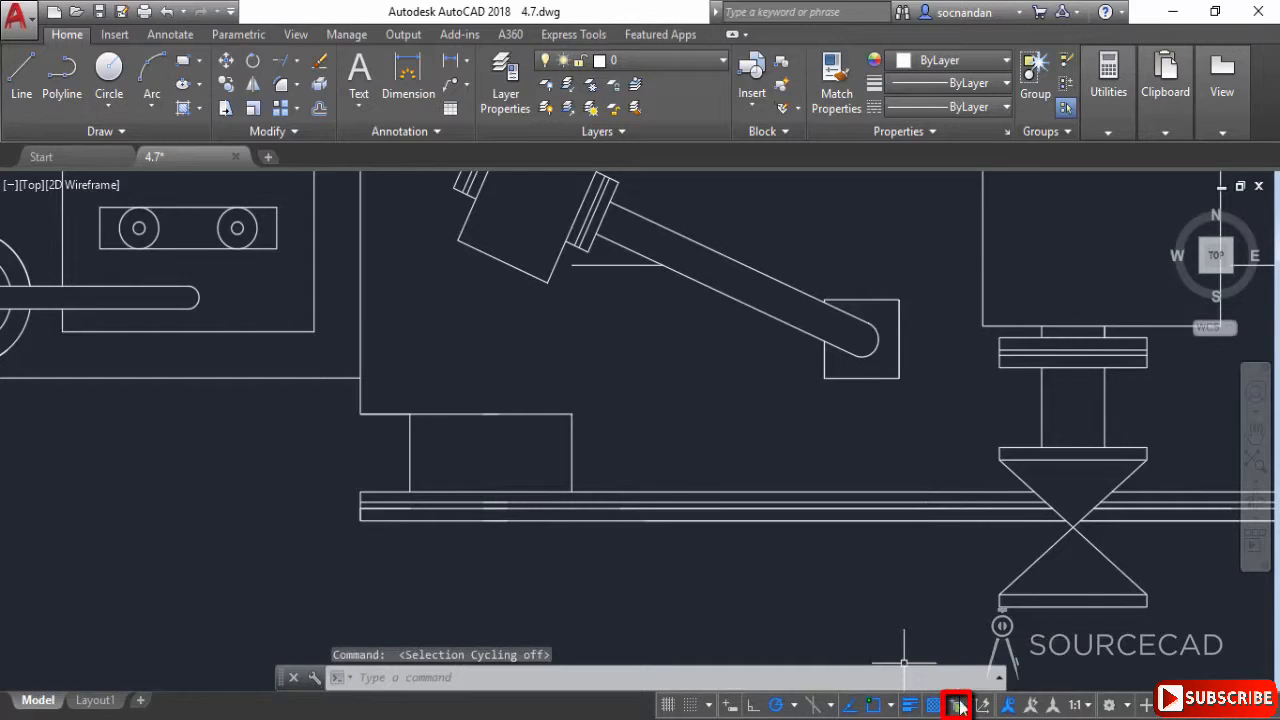
{"action": "left_click", "coordinate": [958, 706]}
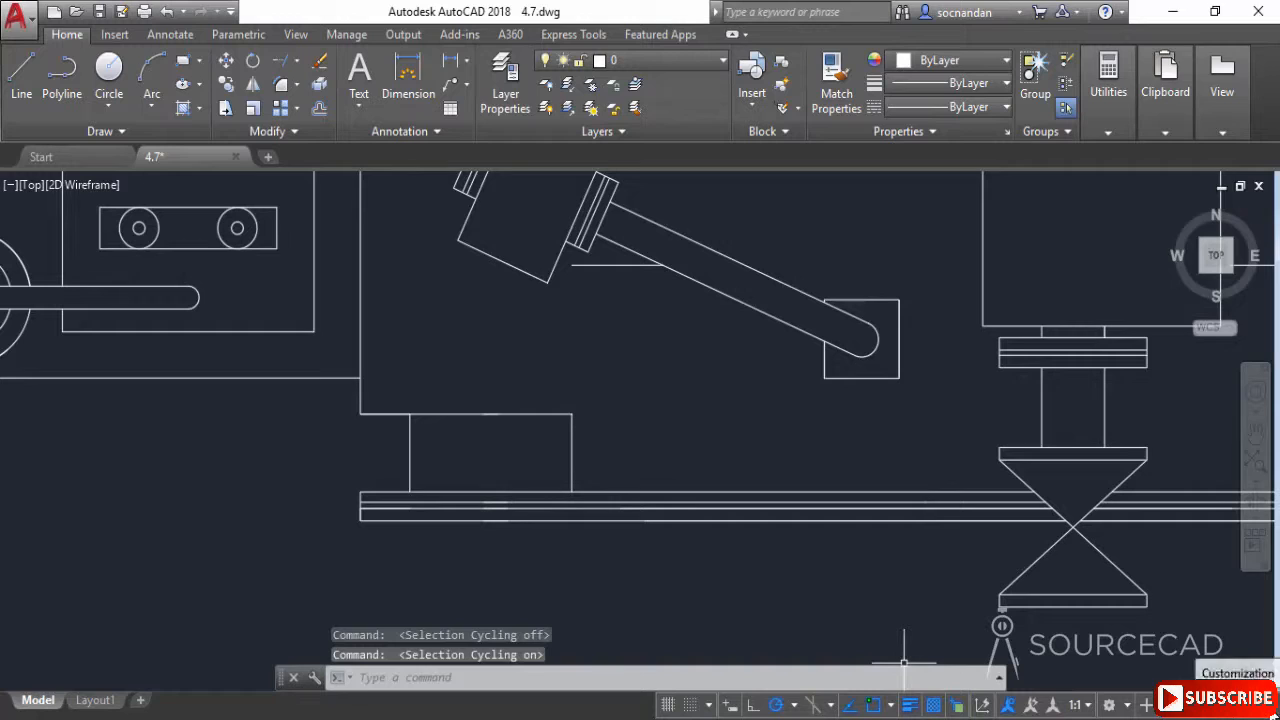
{"action": "left_click", "coordinate": [1265, 705]}
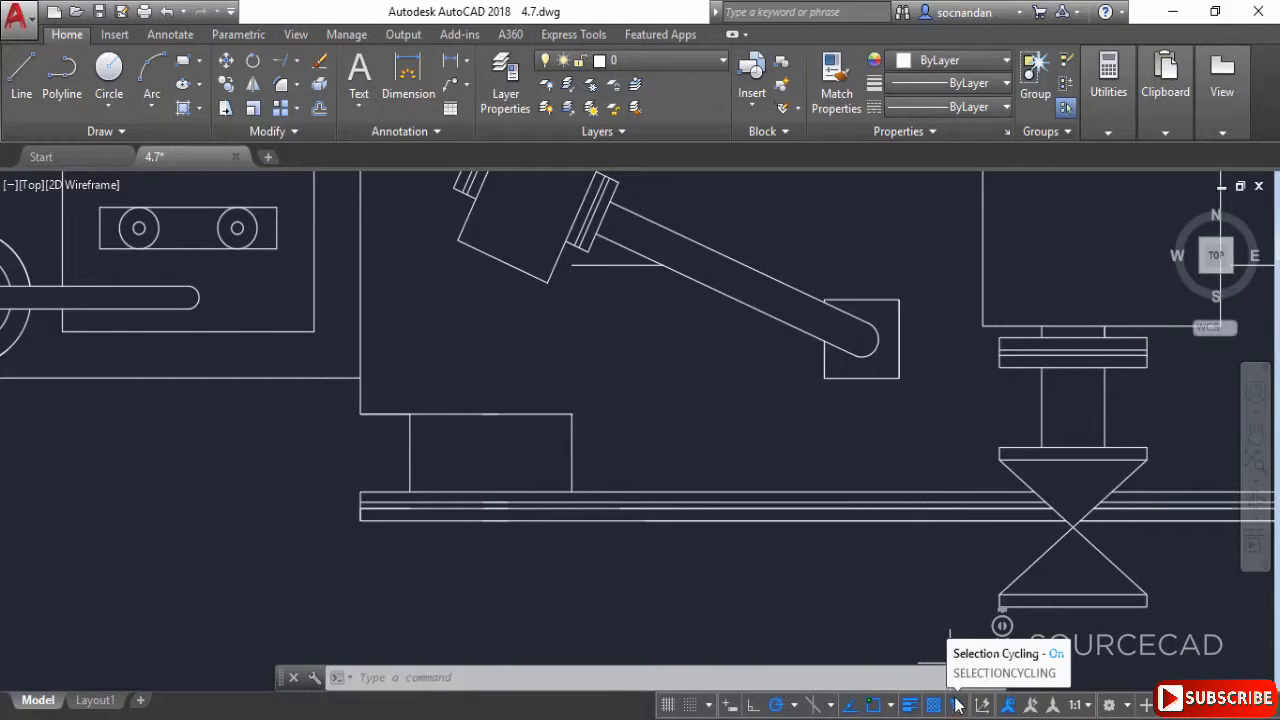
Step: Erase the first of the two overlapping lines in the base plate beneath the small rectangular block, choosing it through selection cycling
{"action": "left_click", "coordinate": [515, 491]}
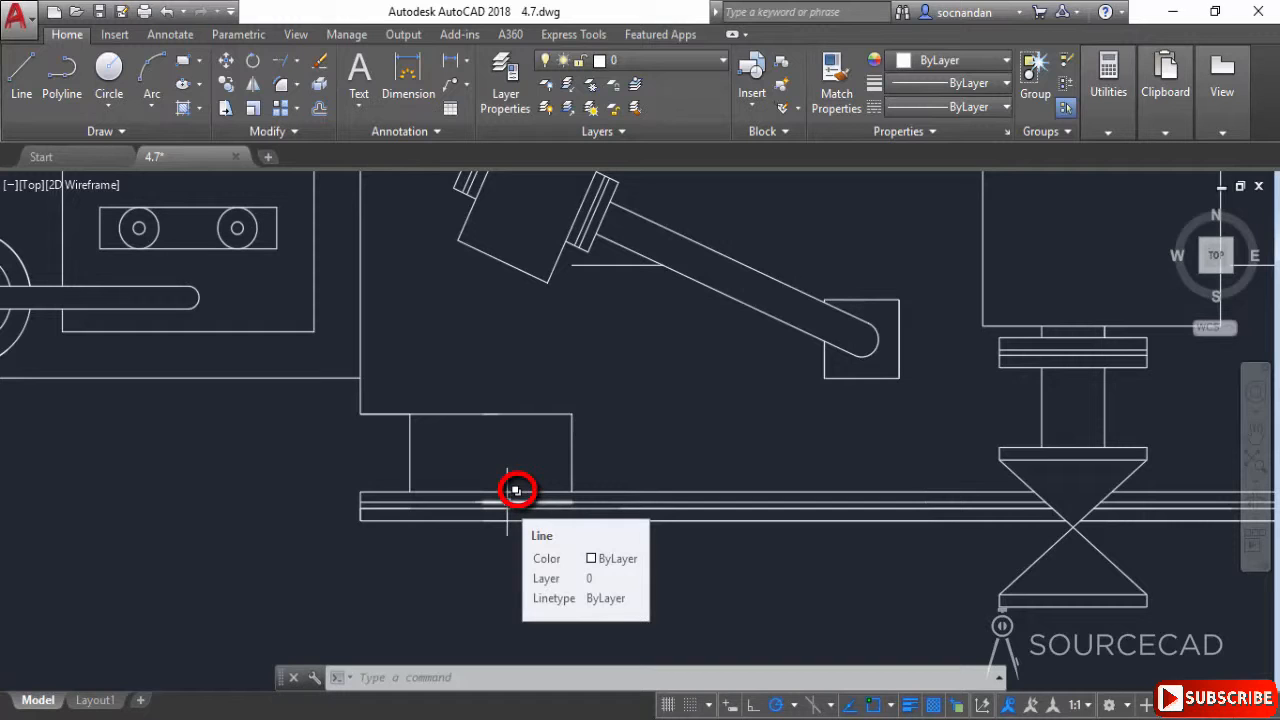
{"action": "left_click", "coordinate": [507, 502]}
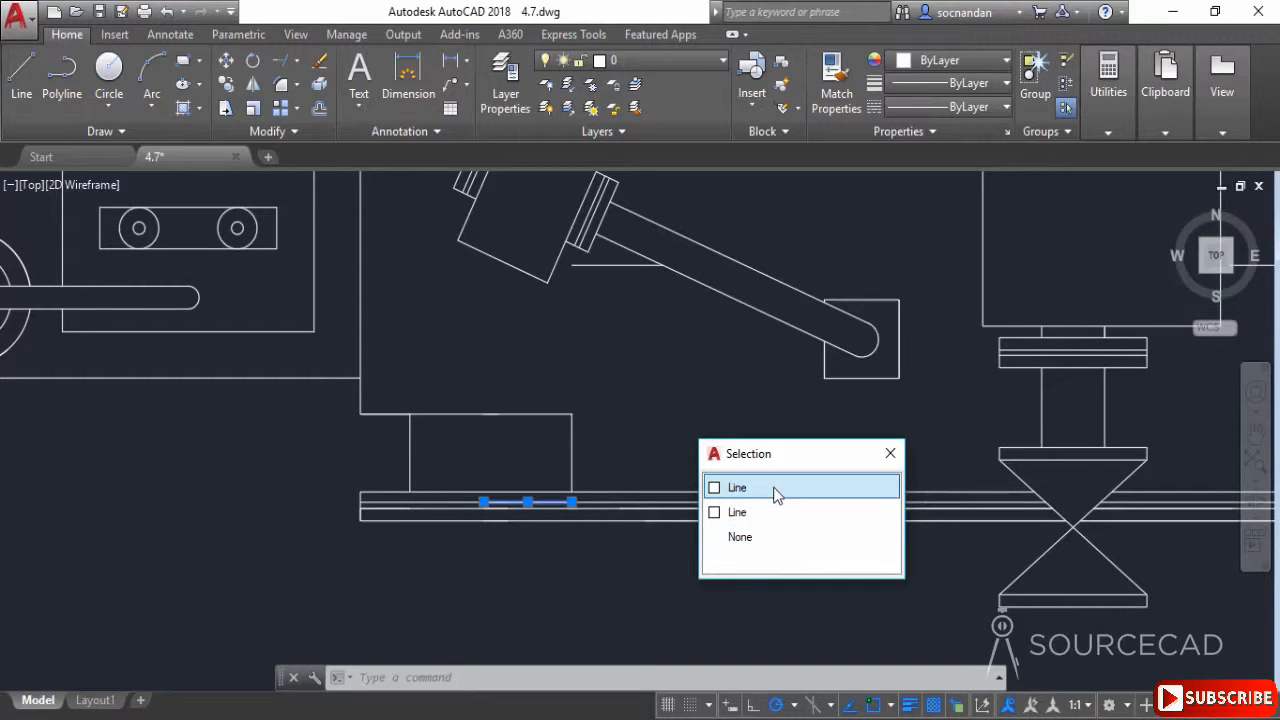
{"action": "left_click", "coordinate": [777, 495]}
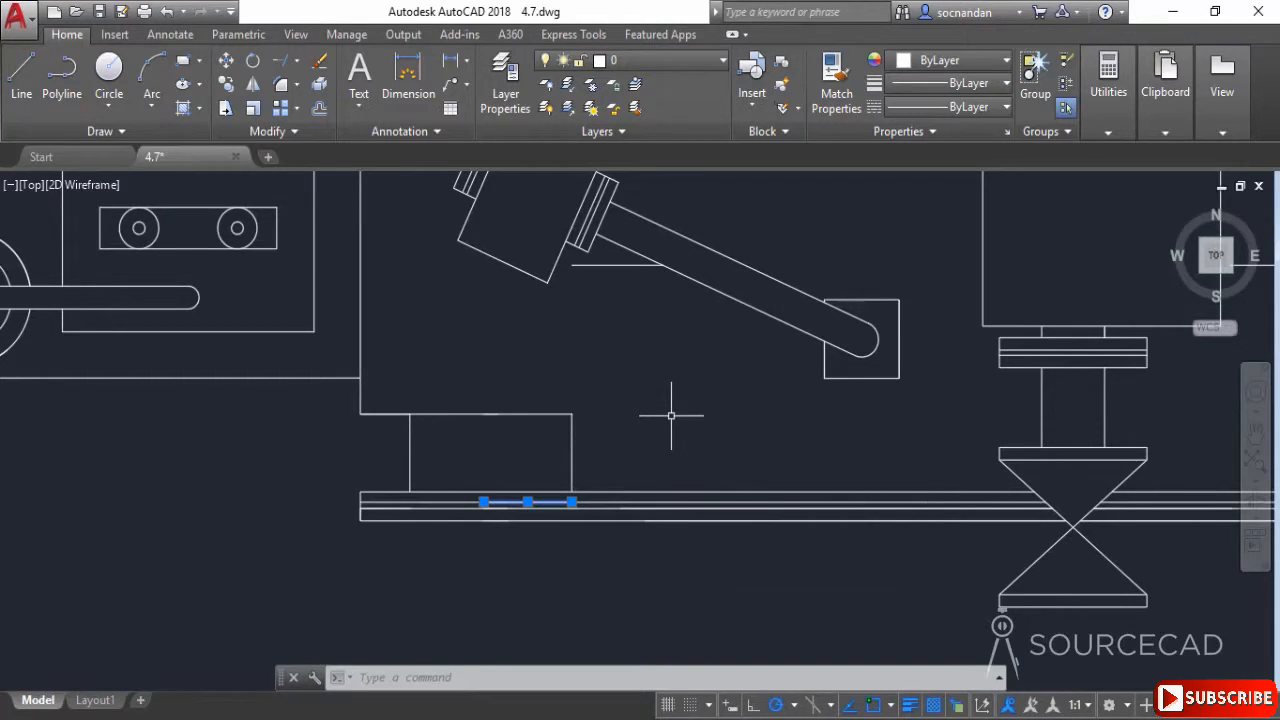
{"action": "right_click", "coordinate": [671, 415]}
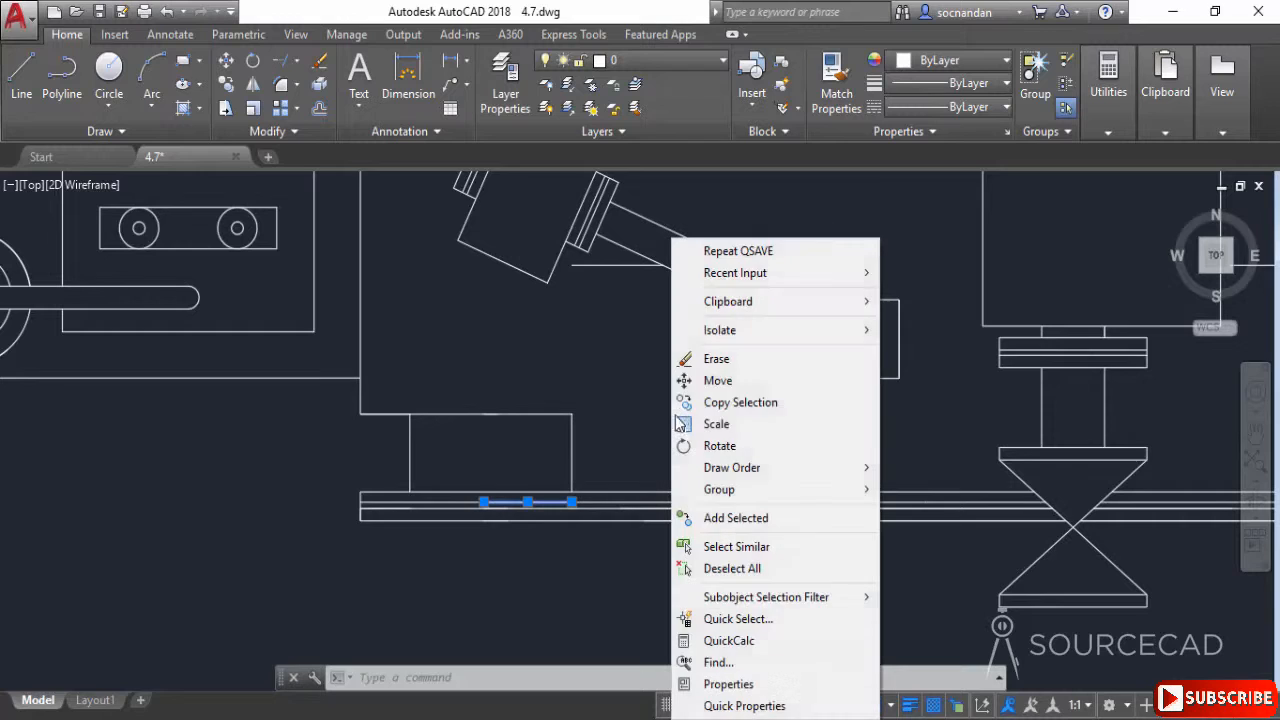
{"action": "left_click", "coordinate": [716, 360]}
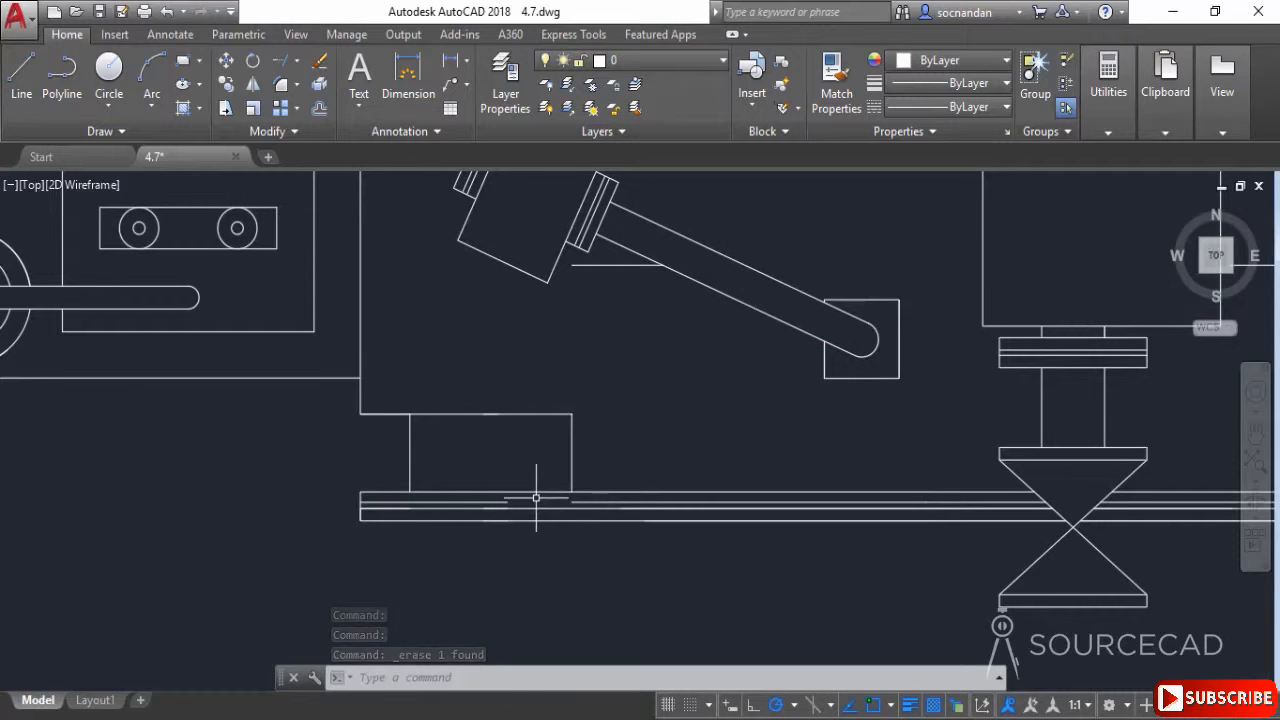
Step: Draw a line closing the gap in the base plate's inner line beneath the small rectangular block
{"action": "left_click", "coordinate": [21, 75]}
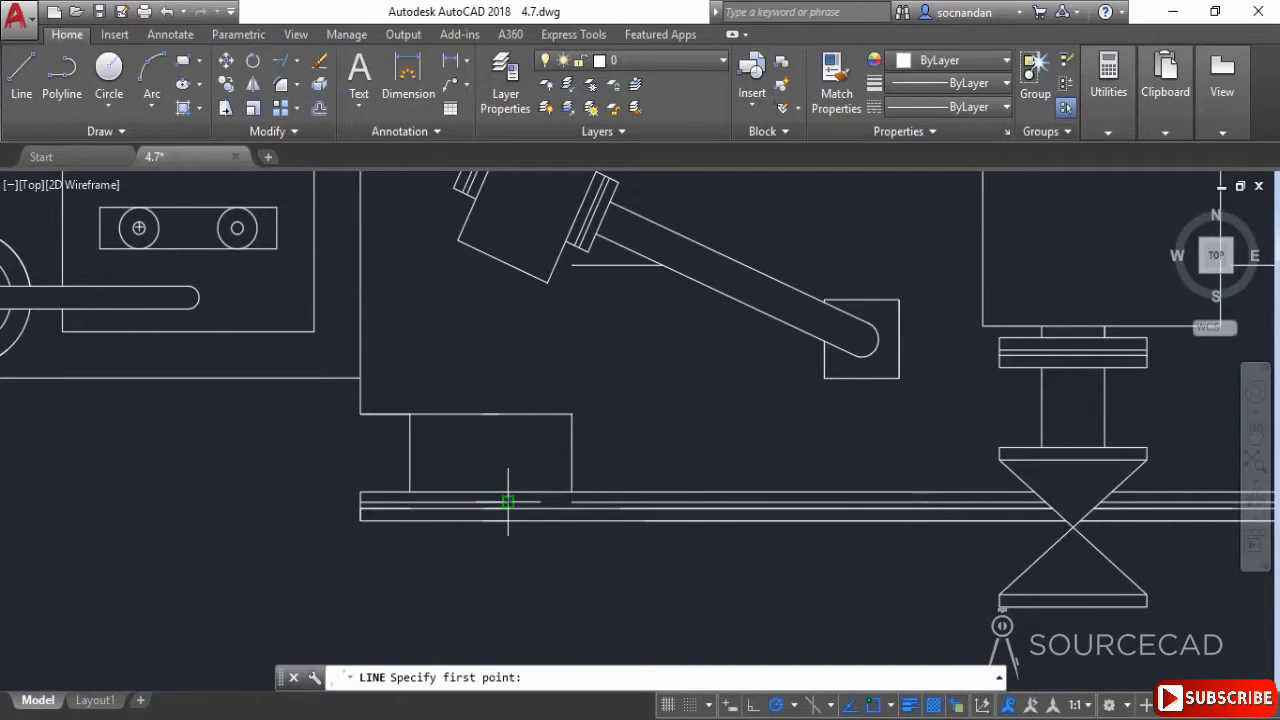
{"action": "left_click", "coordinate": [506, 502]}
{"action": "left_click", "coordinate": [567, 500]}
{"action": "right_click", "coordinate": [629, 428]}
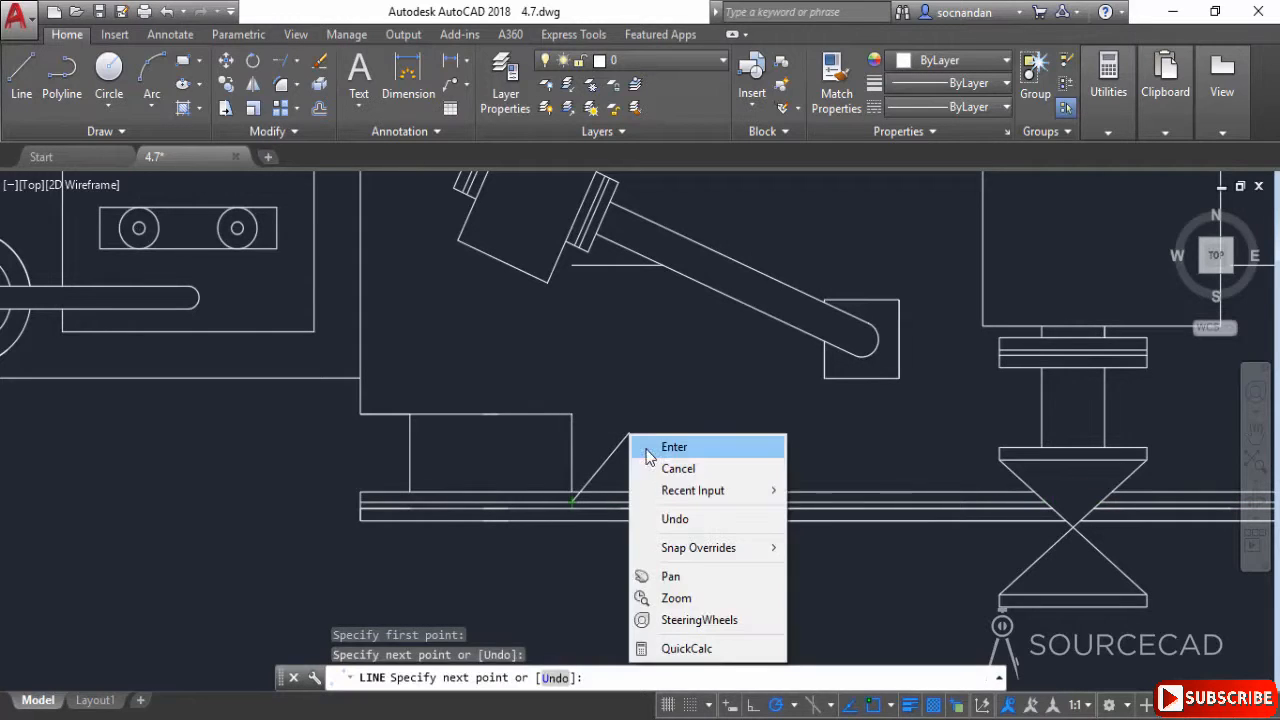
{"action": "left_click", "coordinate": [648, 448]}
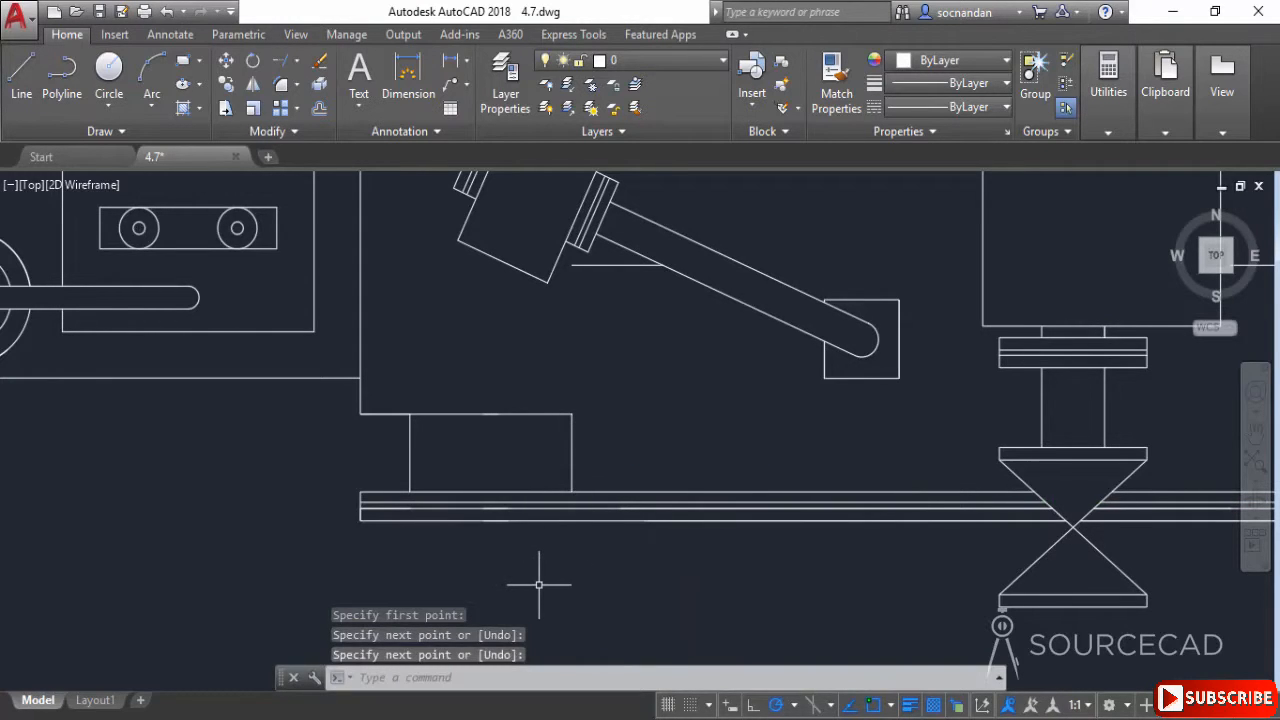
Step: Erase the second of the two overlapping arcs on the lower-left handwheel's outer circle, choosing it through selection cycling
{"action": "scroll", "coordinate": [539, 585], "scroll_direction": "down", "scroll_amount": 3}
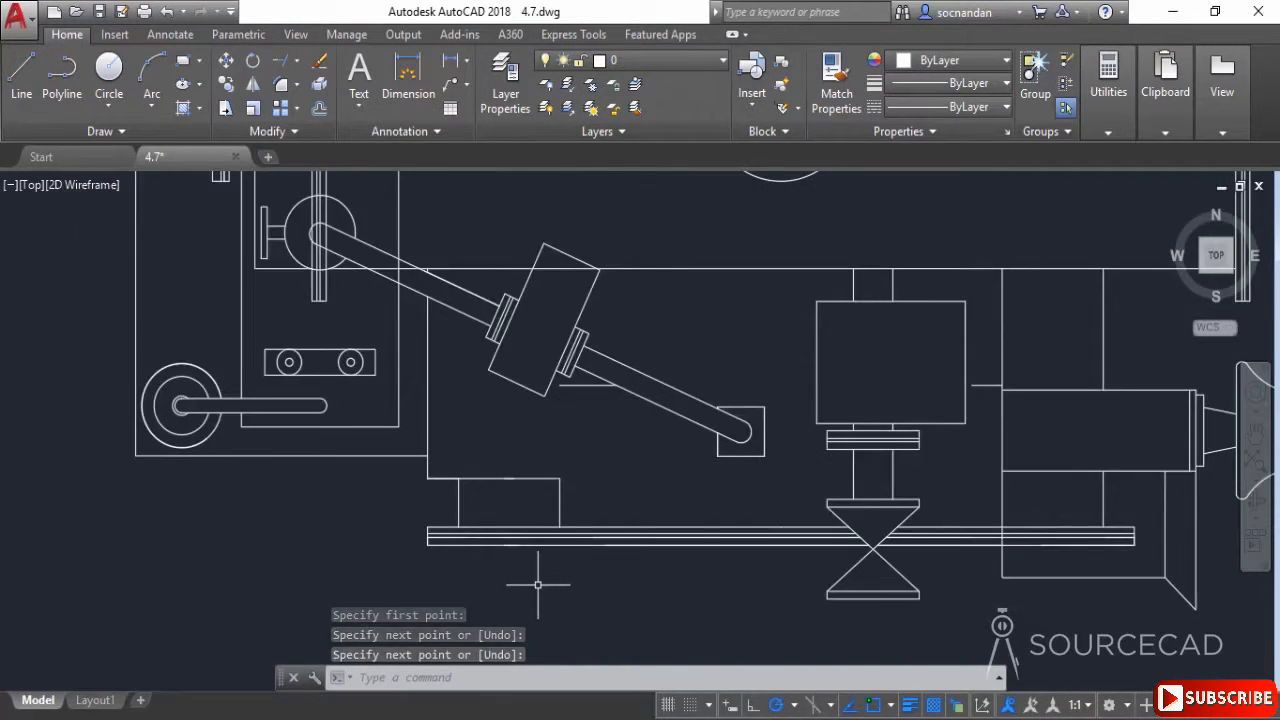
{"action": "scroll", "coordinate": [139, 387], "scroll_direction": "up", "scroll_amount": 3}
{"action": "scroll", "coordinate": [137, 387], "scroll_direction": "up", "scroll_amount": 2}
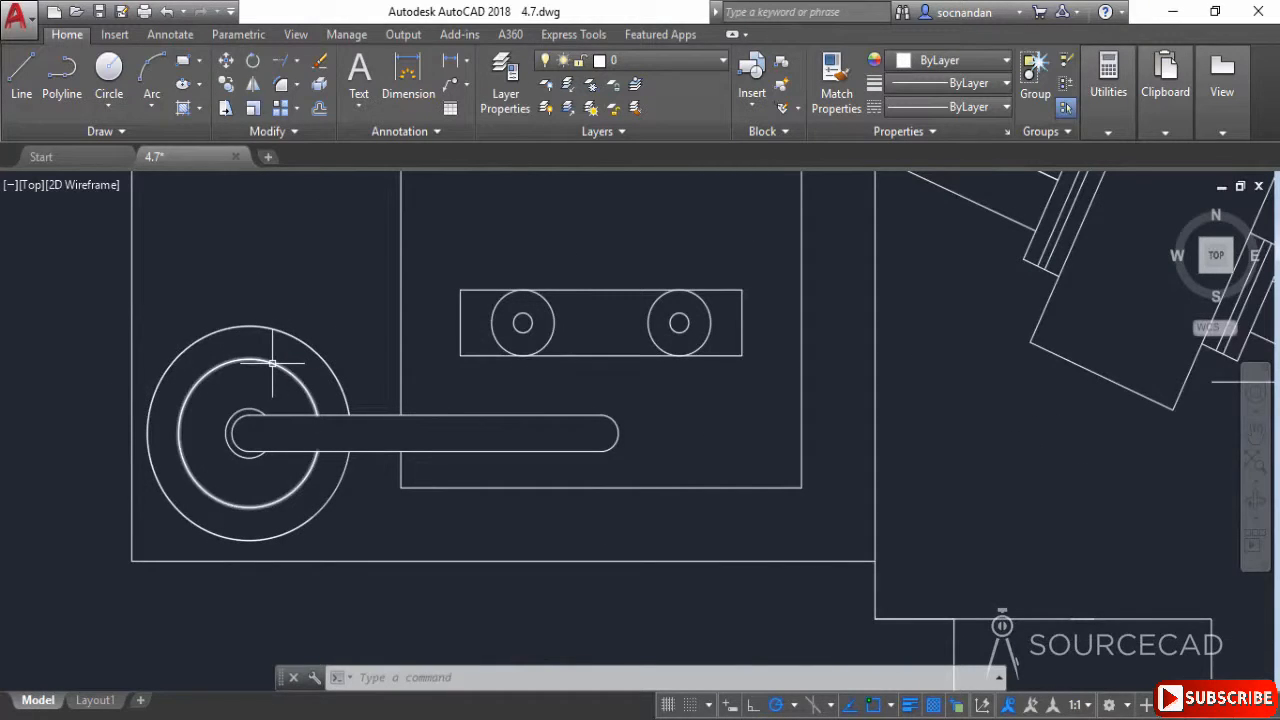
{"action": "mouse_move", "coordinate": [272, 363]}
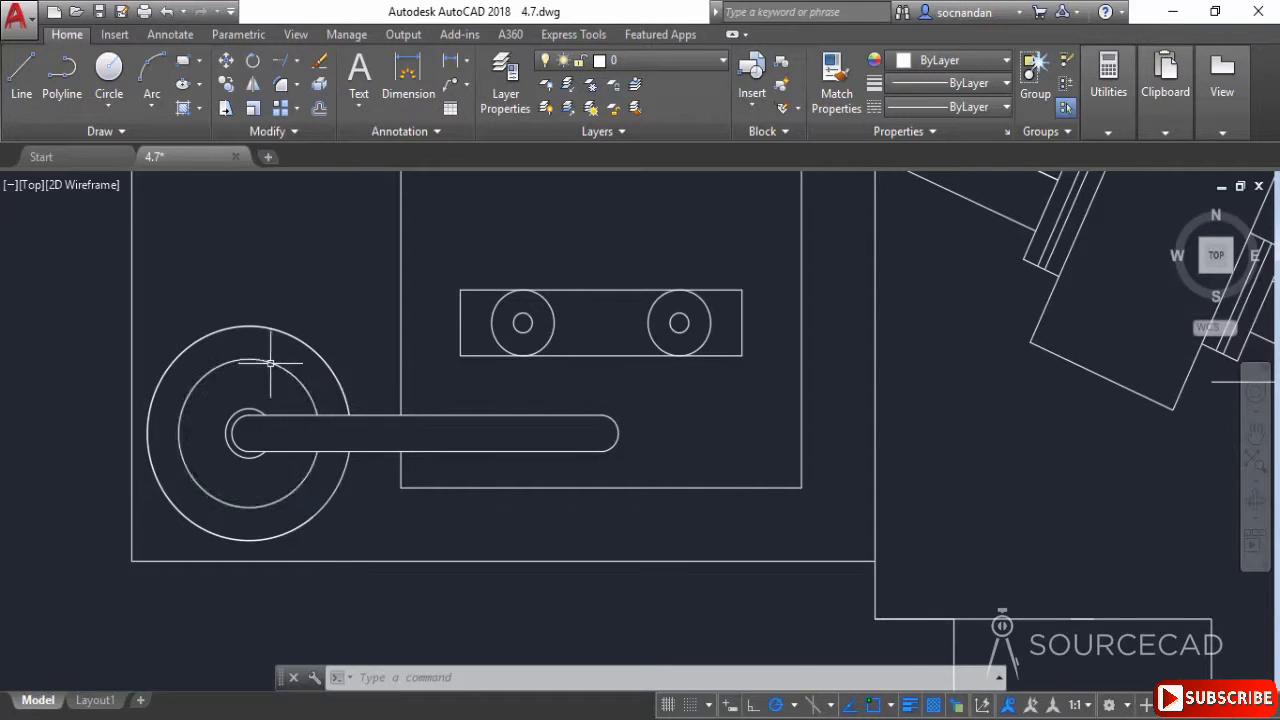
{"action": "mouse_move", "coordinate": [280, 330]}
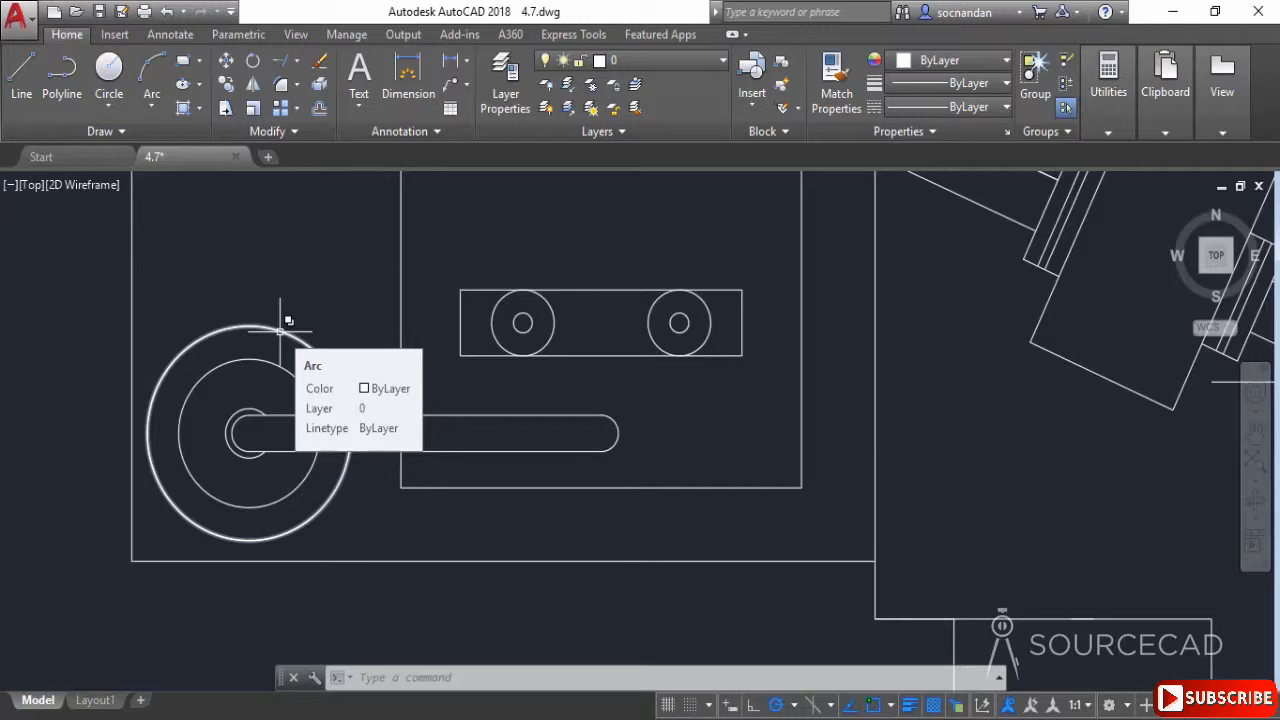
{"action": "left_click", "coordinate": [280, 330]}
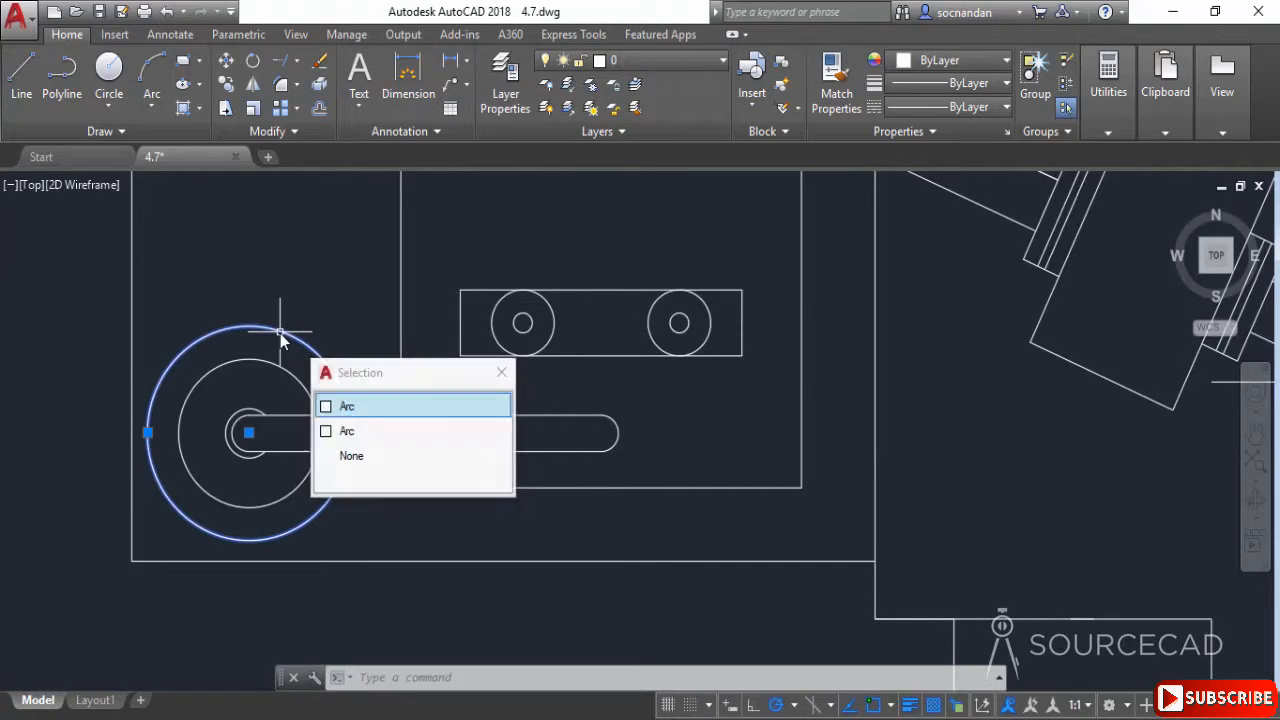
{"action": "left_click", "coordinate": [361, 432]}
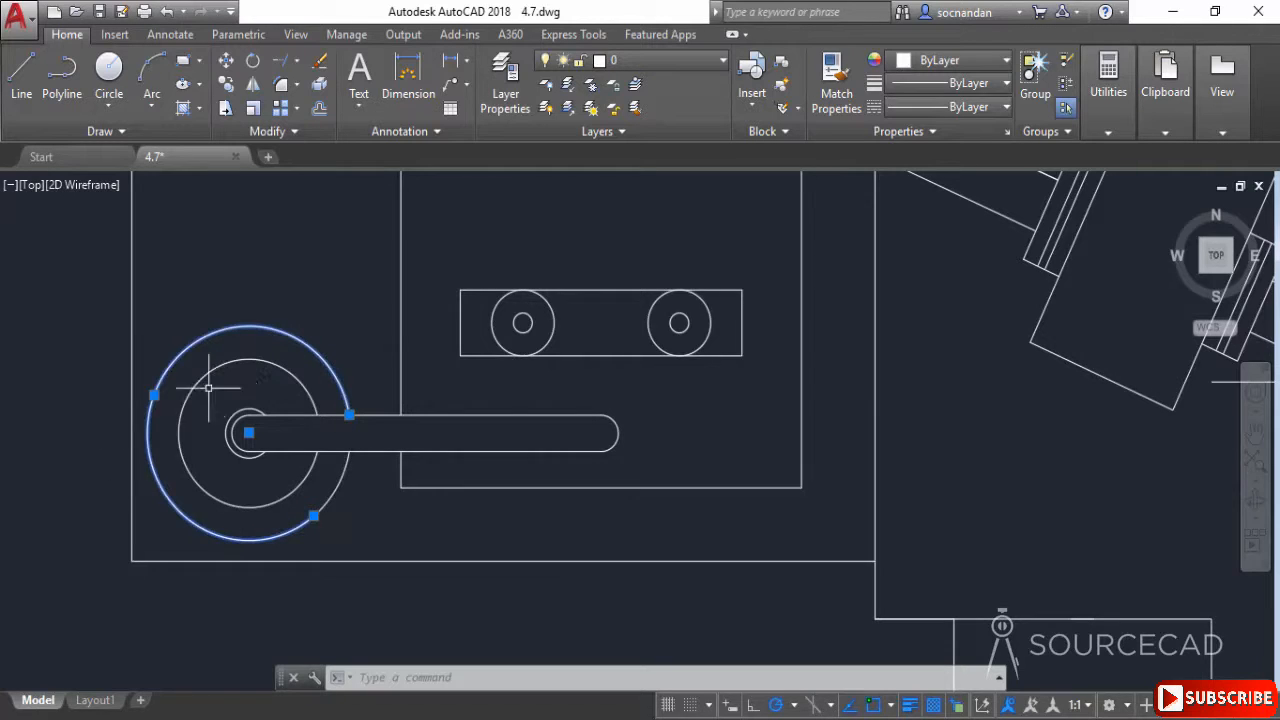
{"action": "right_click", "coordinate": [347, 523]}
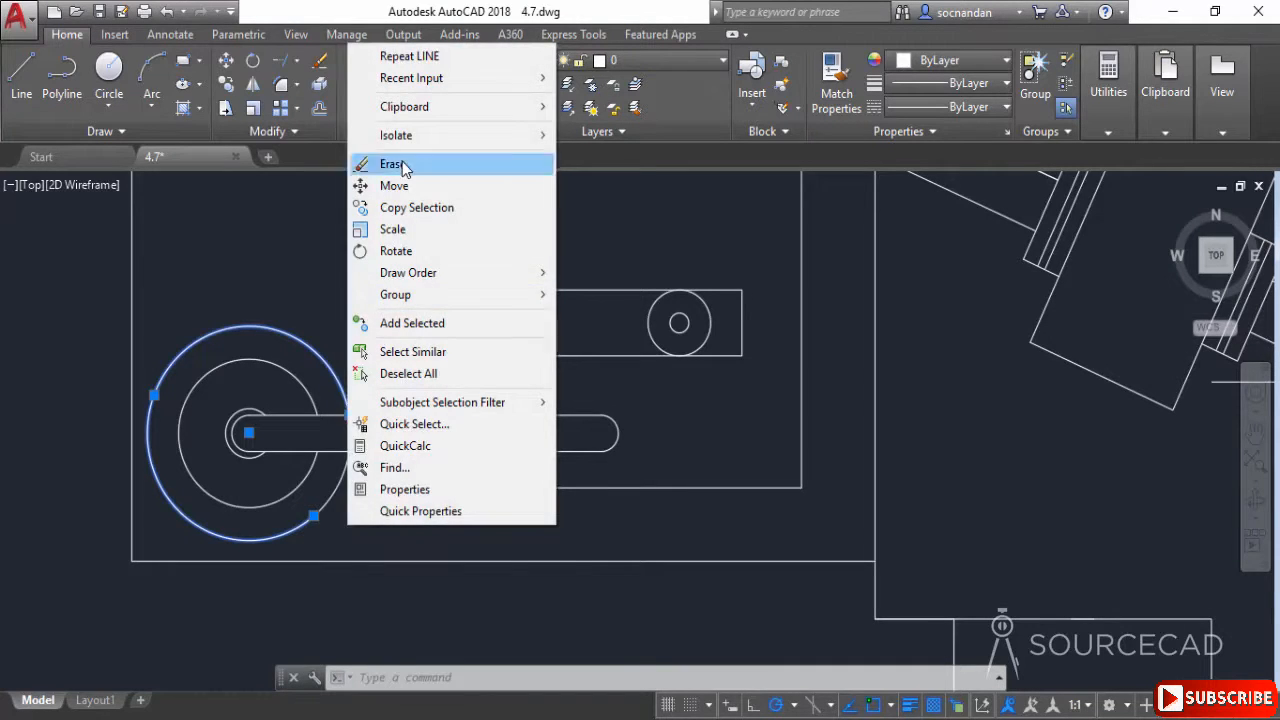
{"action": "left_click", "coordinate": [400, 165]}
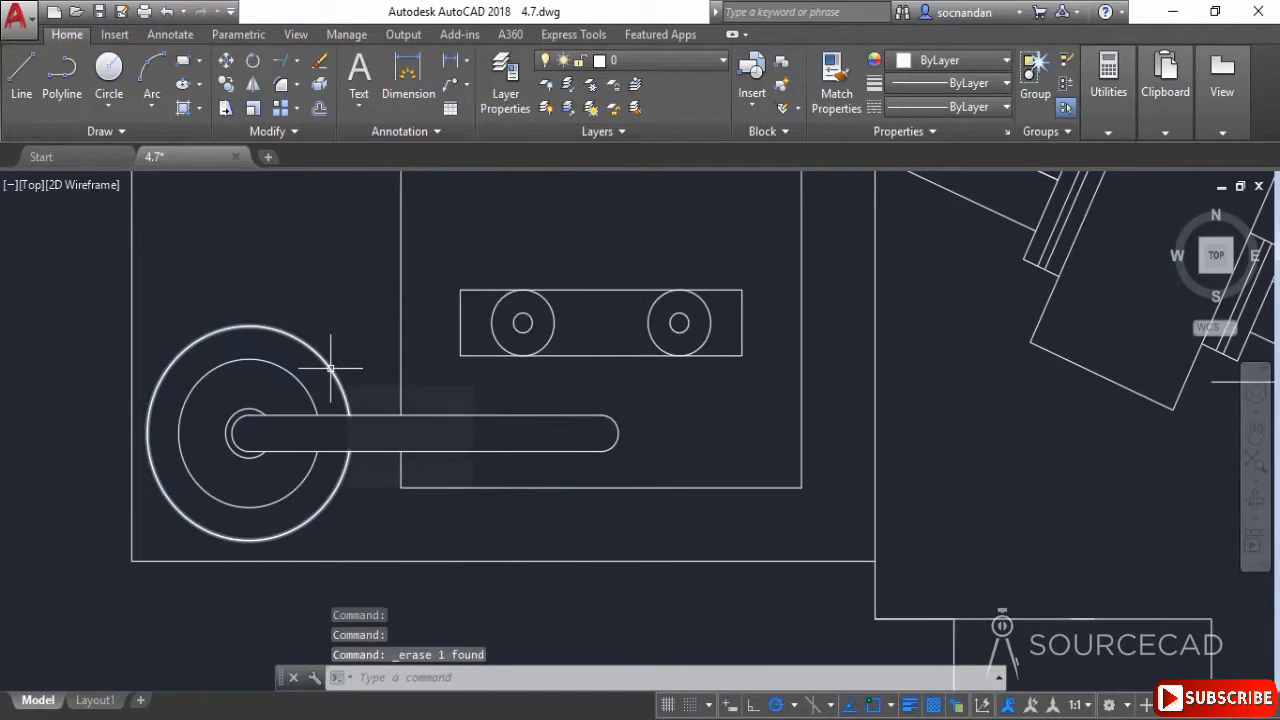
Step: Add the Coordinates readout to the status bar and observe it at the tilted block's corner
{"action": "scroll", "coordinate": [330, 366], "scroll_direction": "down", "scroll_amount": 2}
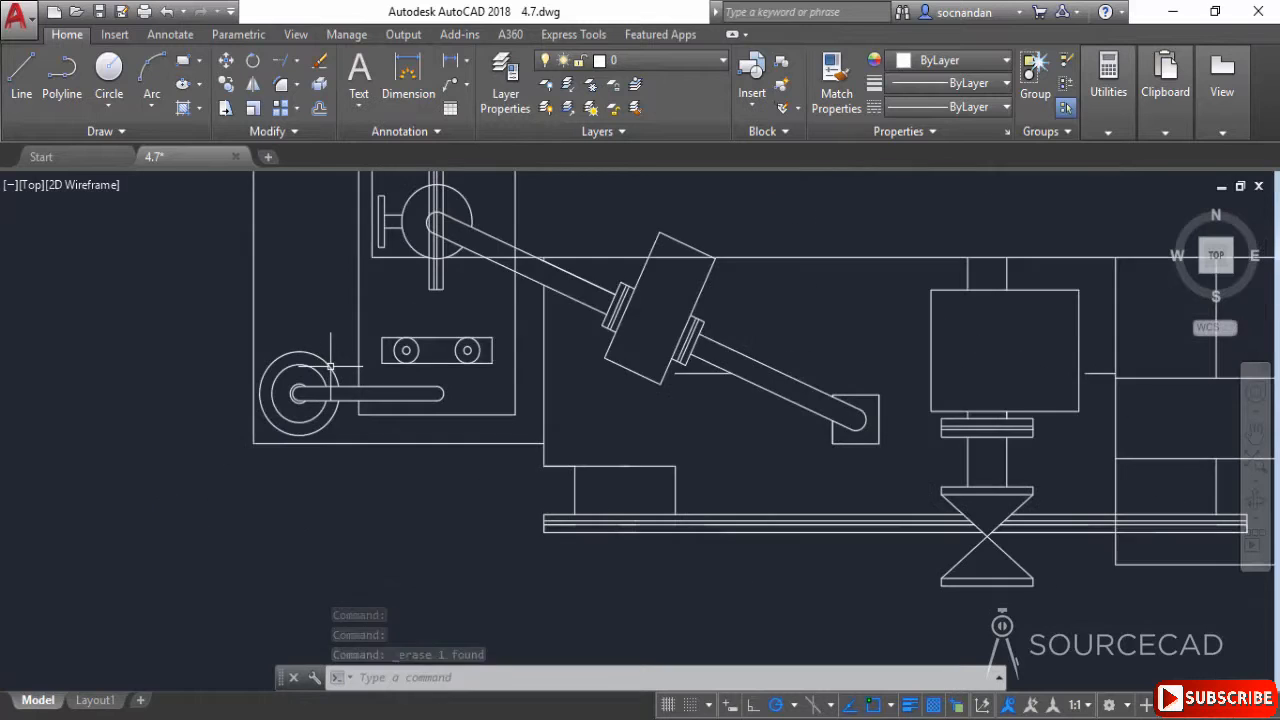
{"action": "scroll", "coordinate": [330, 366], "scroll_direction": "down", "scroll_amount": 2}
{"action": "middle_click_drag", "start_coordinate": [330, 366], "coordinate": [276, 483]}
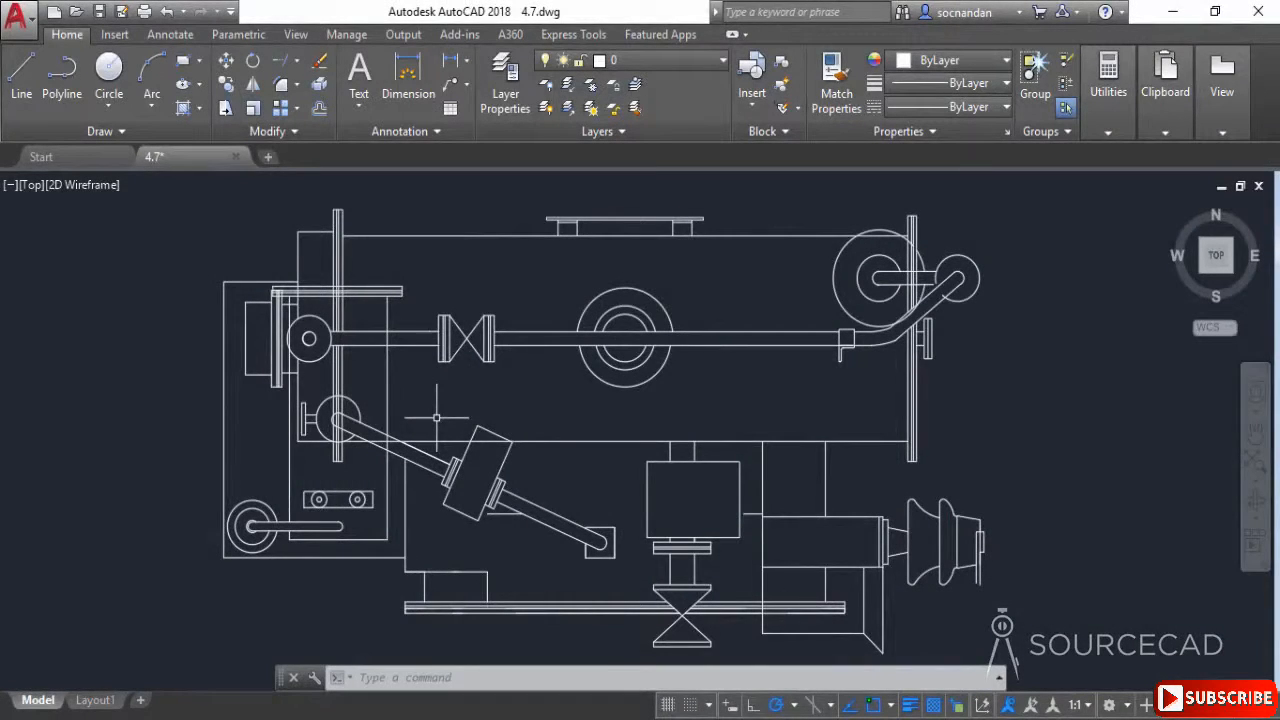
{"action": "left_click", "coordinate": [1264, 705]}
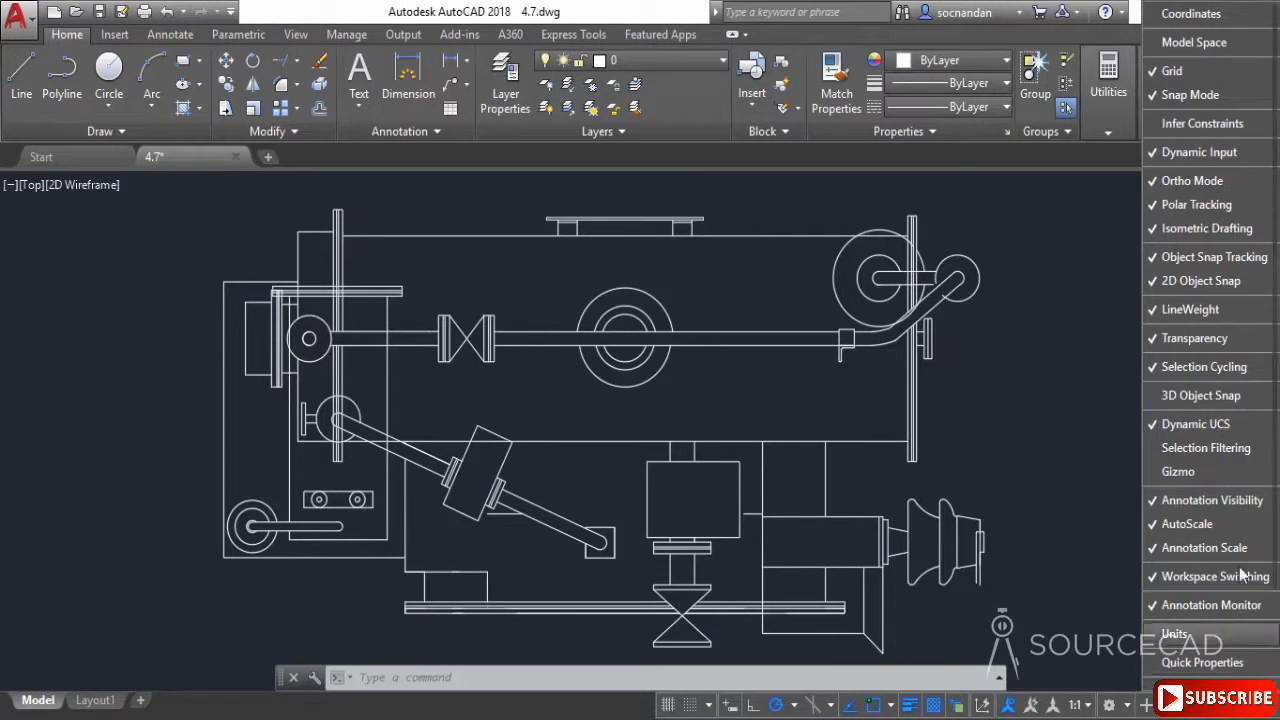
{"action": "left_click", "coordinate": [1218, 13]}
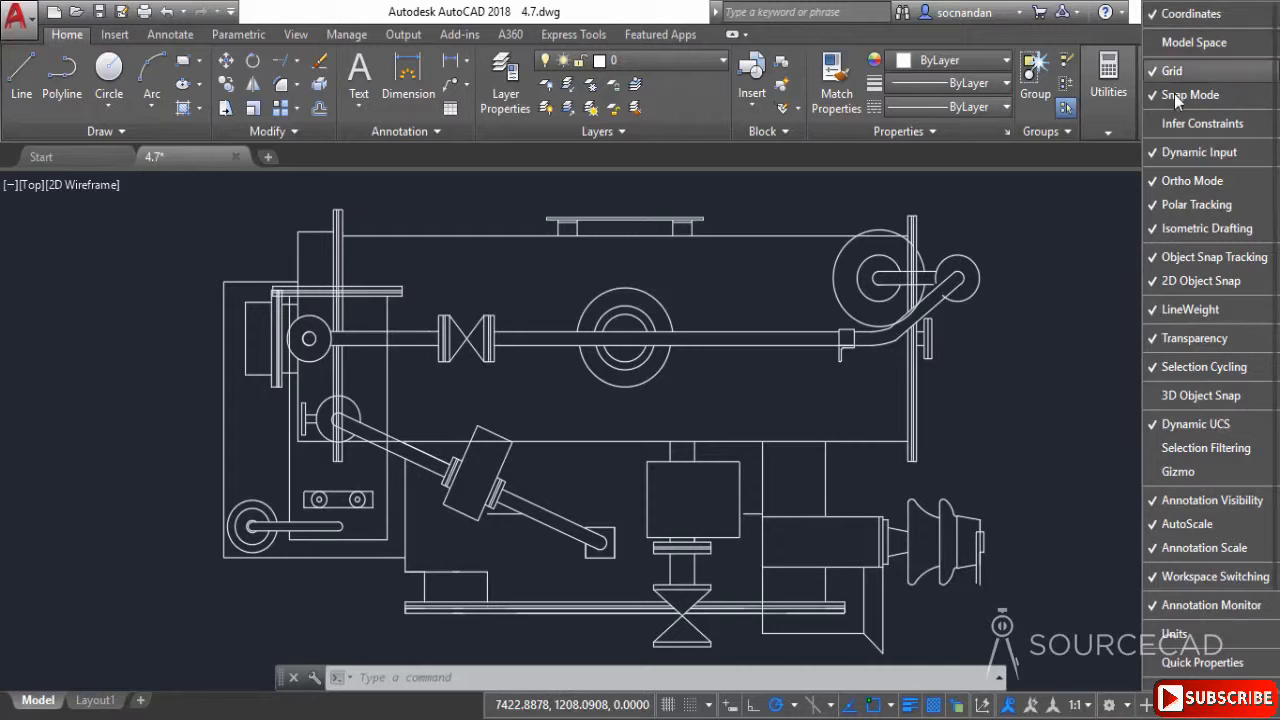
{"action": "left_click", "coordinate": [1087, 263]}
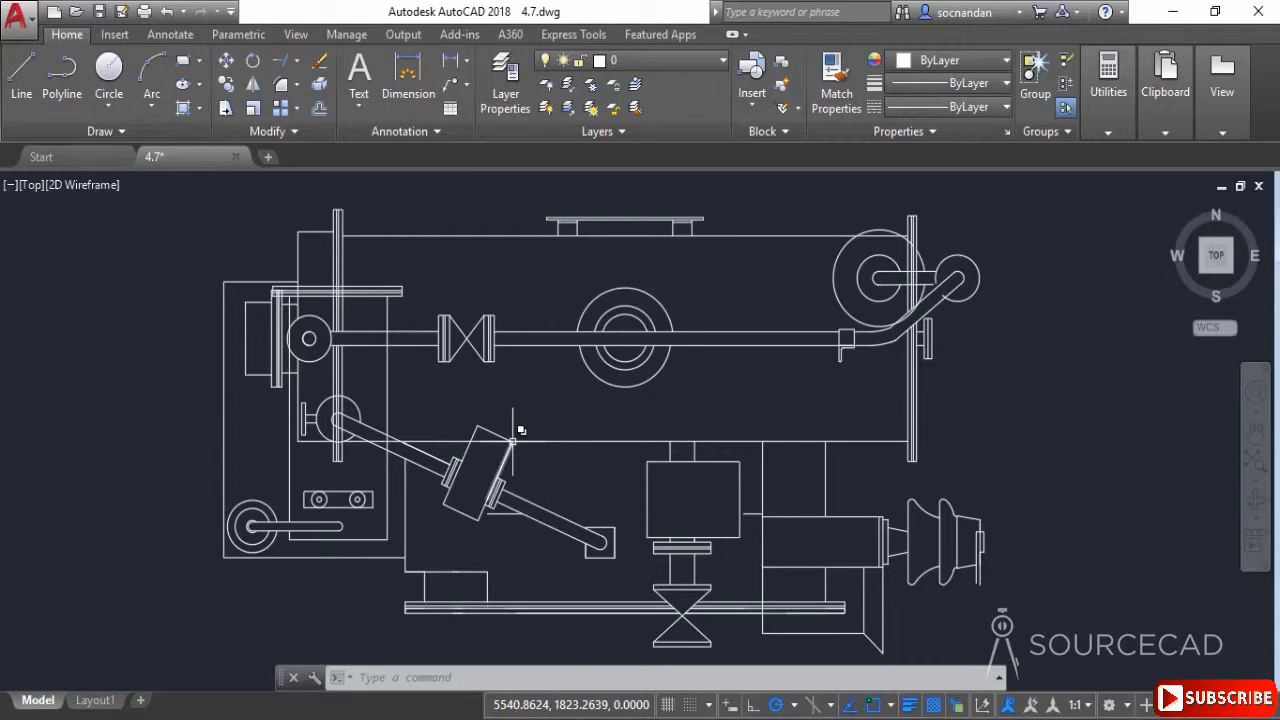
{"action": "mouse_move", "coordinate": [514, 432]}
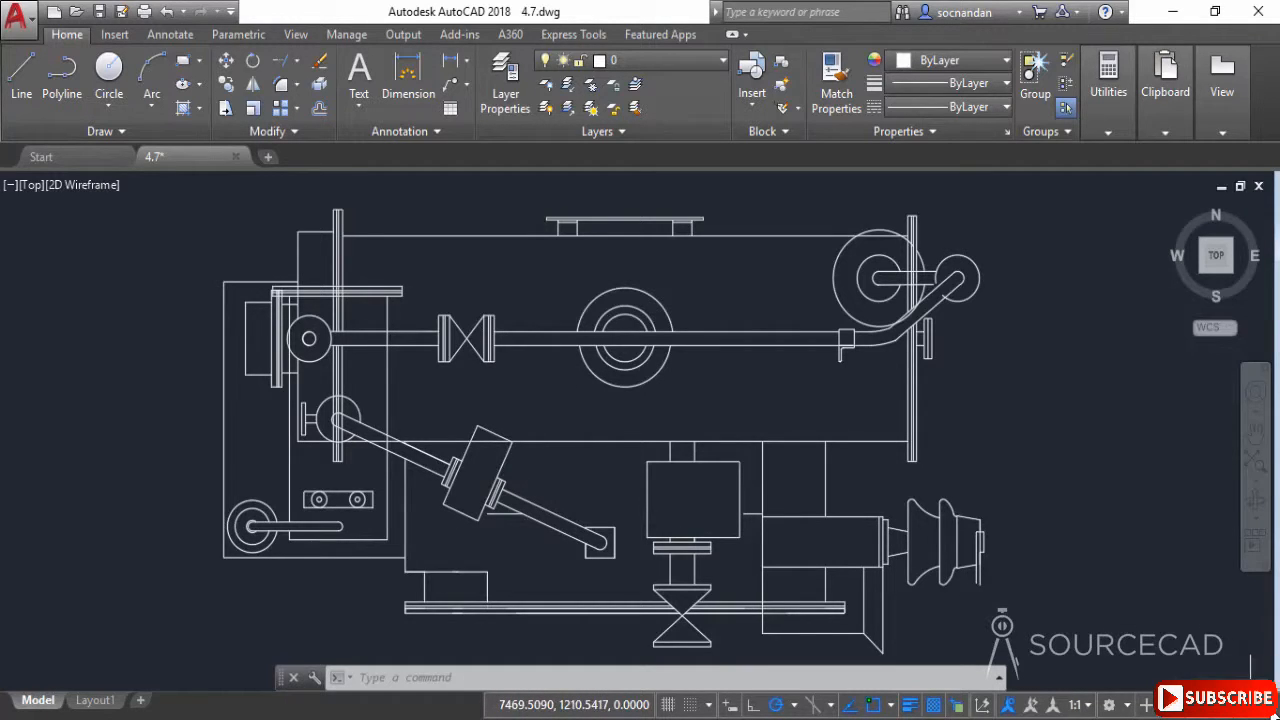
Step: Show Units on the status bar and remove Coordinates from it
{"action": "left_click", "coordinate": [1268, 705]}
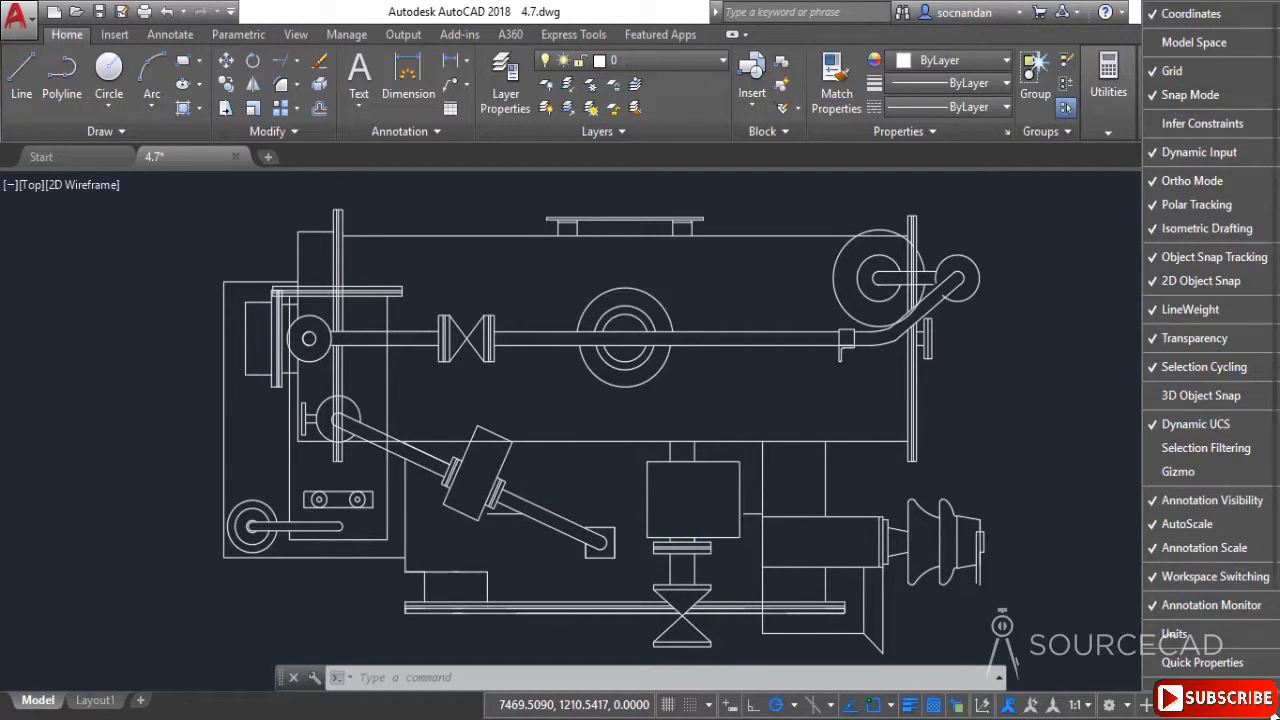
{"action": "left_click", "coordinate": [1206, 638]}
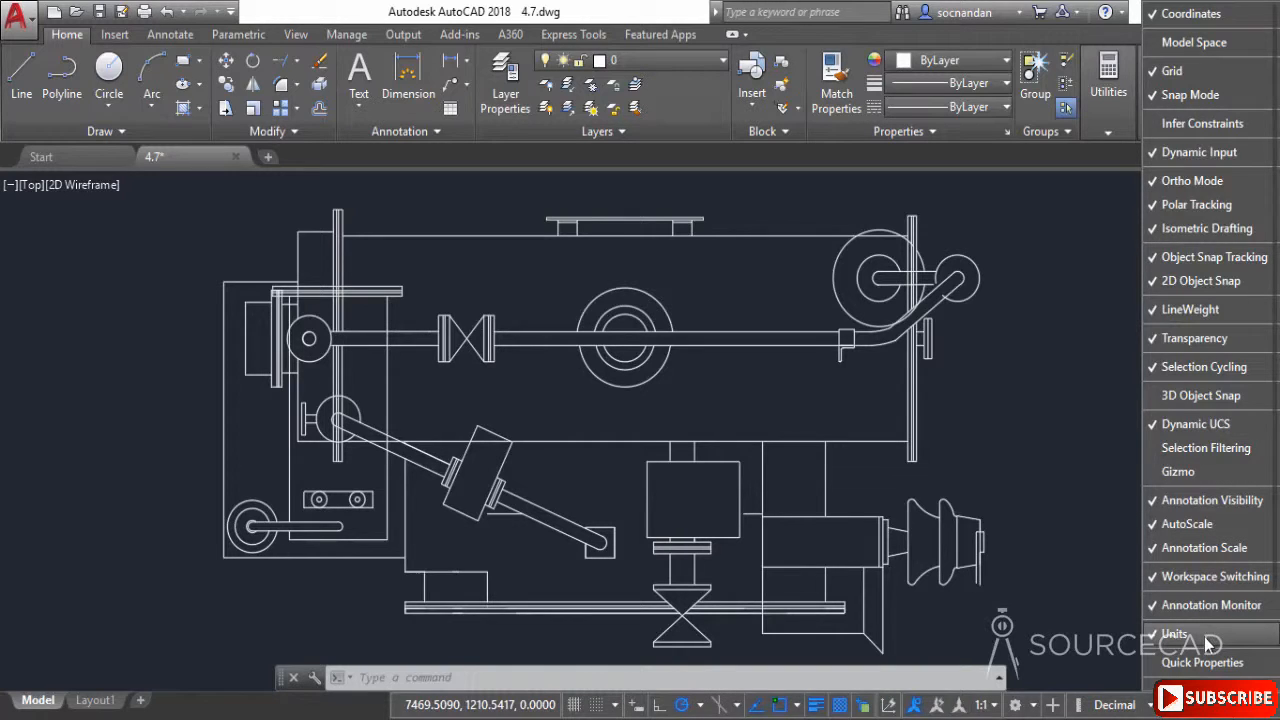
{"action": "left_click", "coordinate": [1218, 16]}
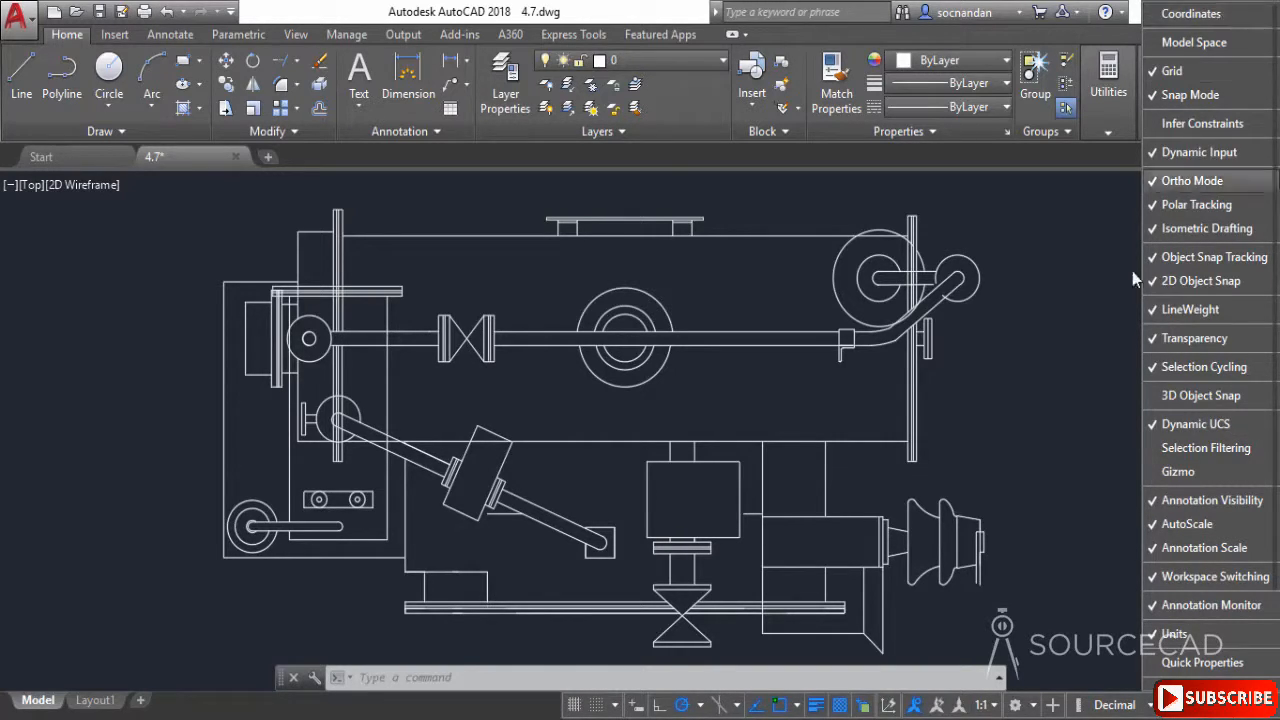
{"action": "left_click", "coordinate": [1075, 364]}
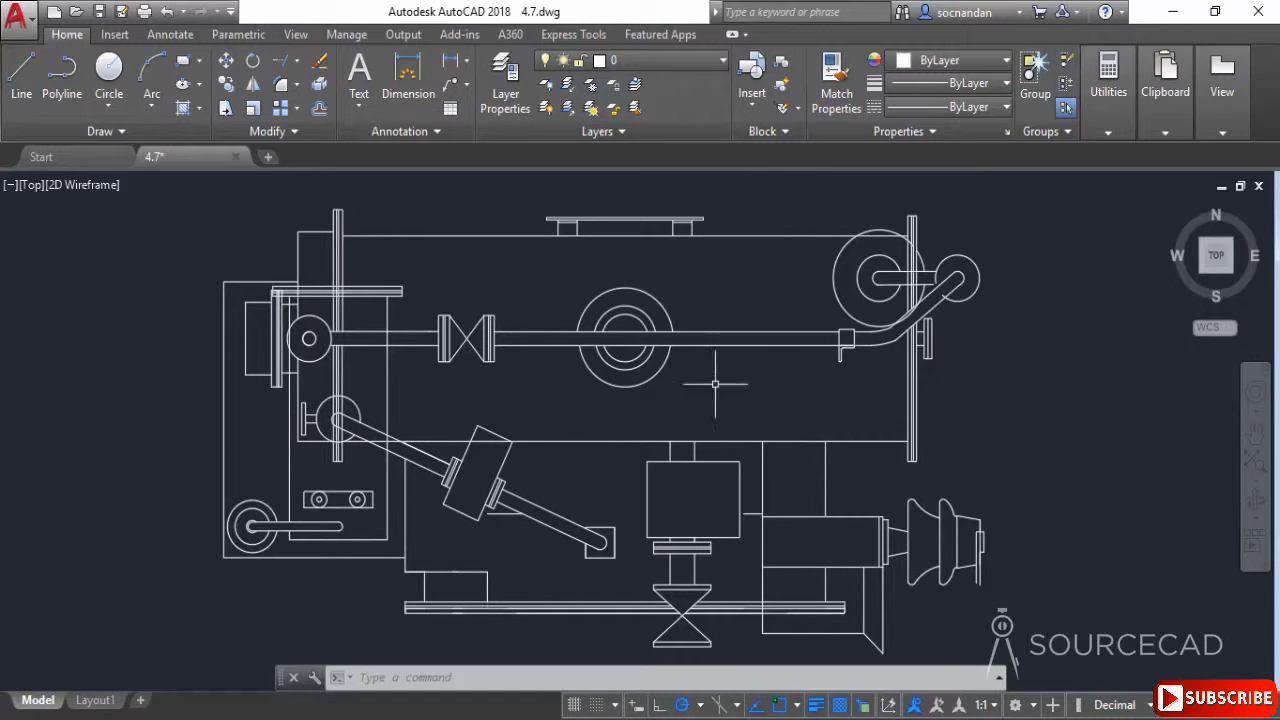
Step: Examine the geometry properties of the lower outer arc on the central concentric circles, including its radius and length
{"action": "left_click", "coordinate": [660, 371]}
{"action": "right_click", "coordinate": [705, 373]}
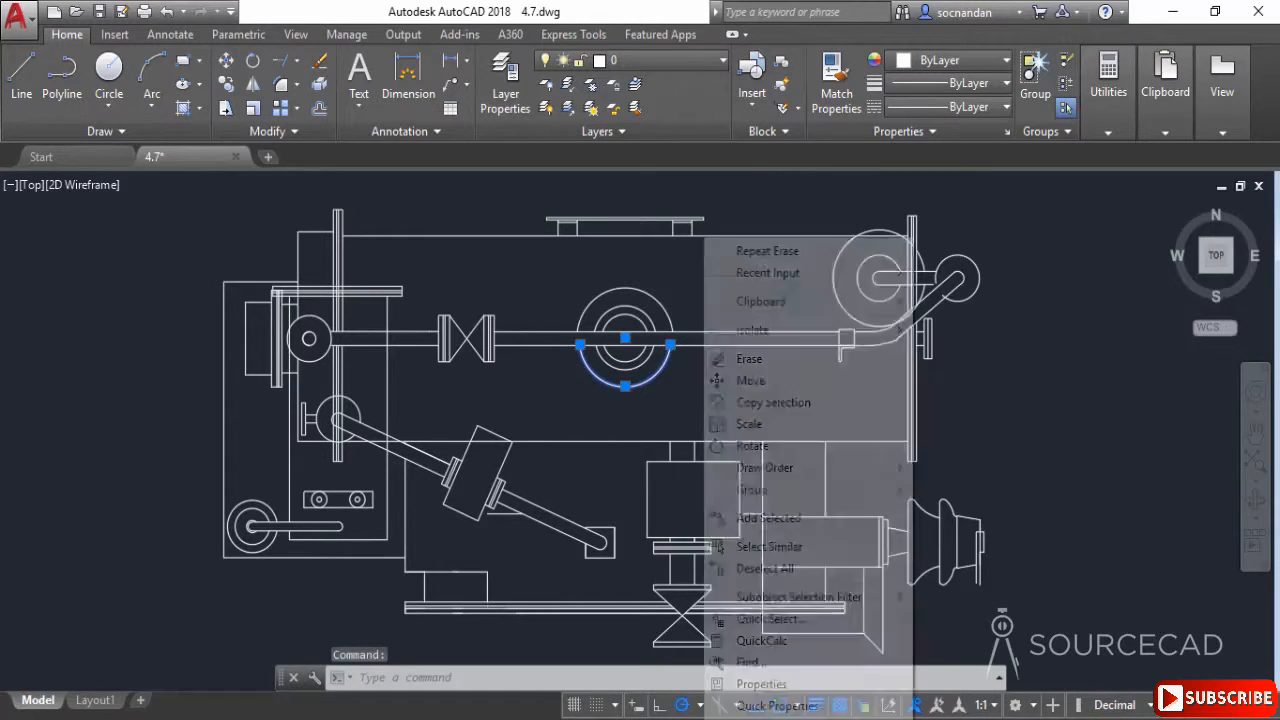
{"action": "left_click", "coordinate": [803, 686]}
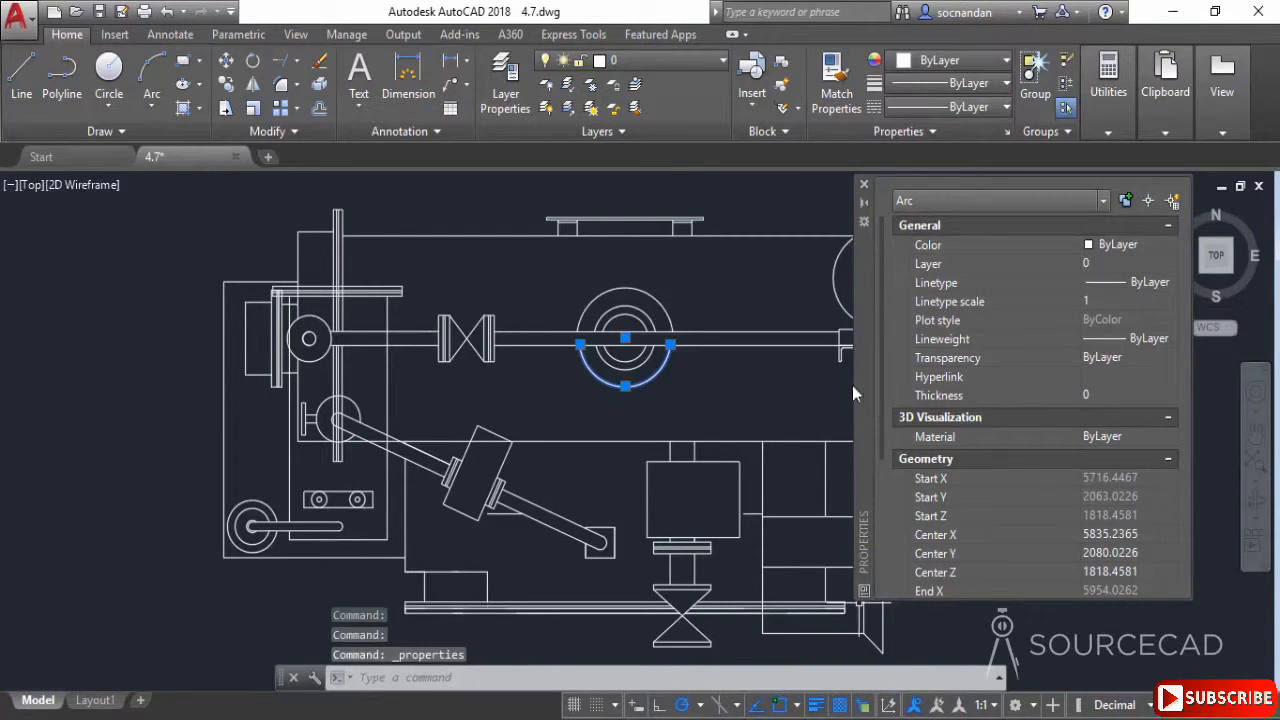
{"action": "left_click_drag", "start_coordinate": [853, 388], "coordinate": [760, 530]}
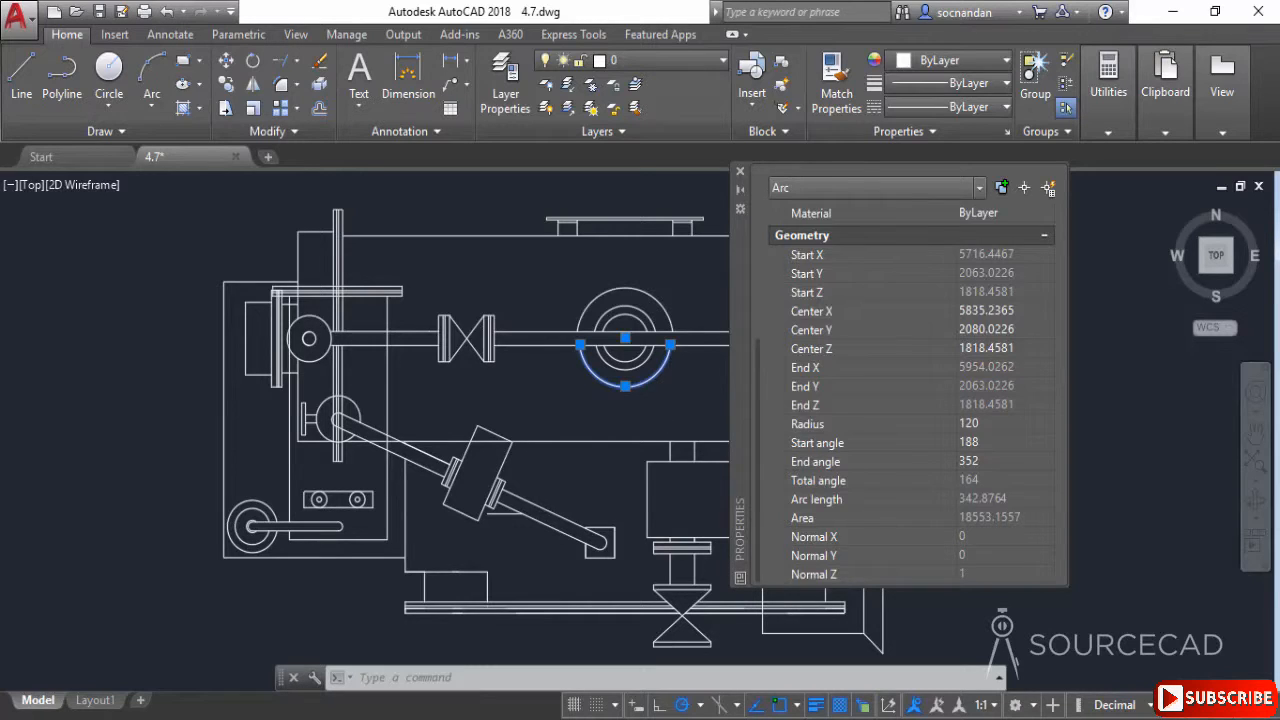
{"action": "key", "text": "Escape"}
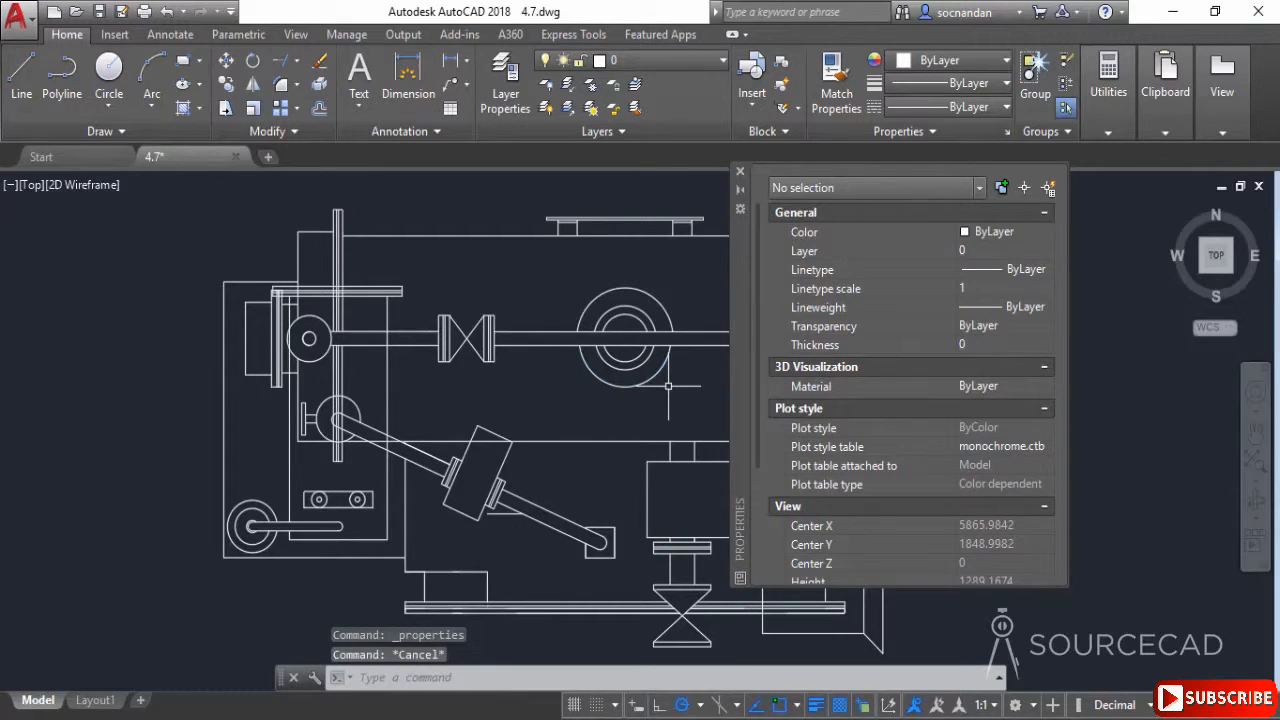
Step: Switch the drawing units to Architectural and examine the geometry properties of the lower outer arc on the central concentric circles
{"action": "left_click", "coordinate": [1151, 705]}
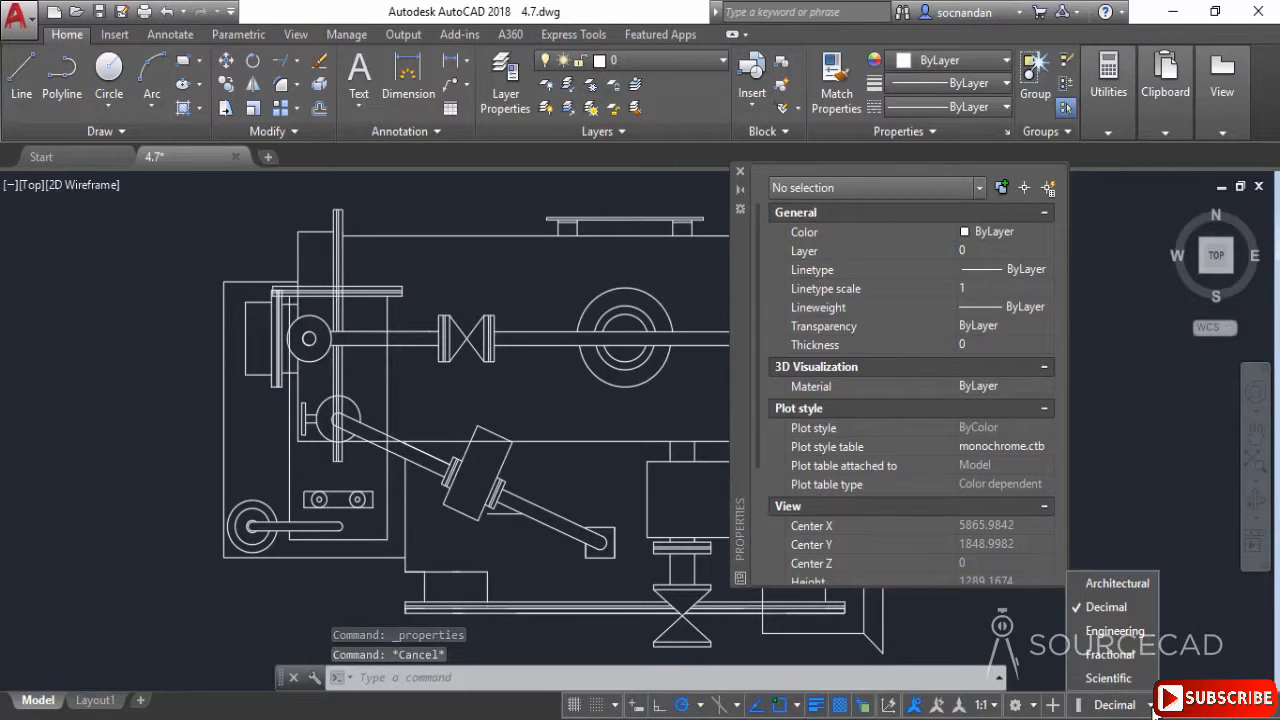
{"action": "left_click", "coordinate": [1134, 585]}
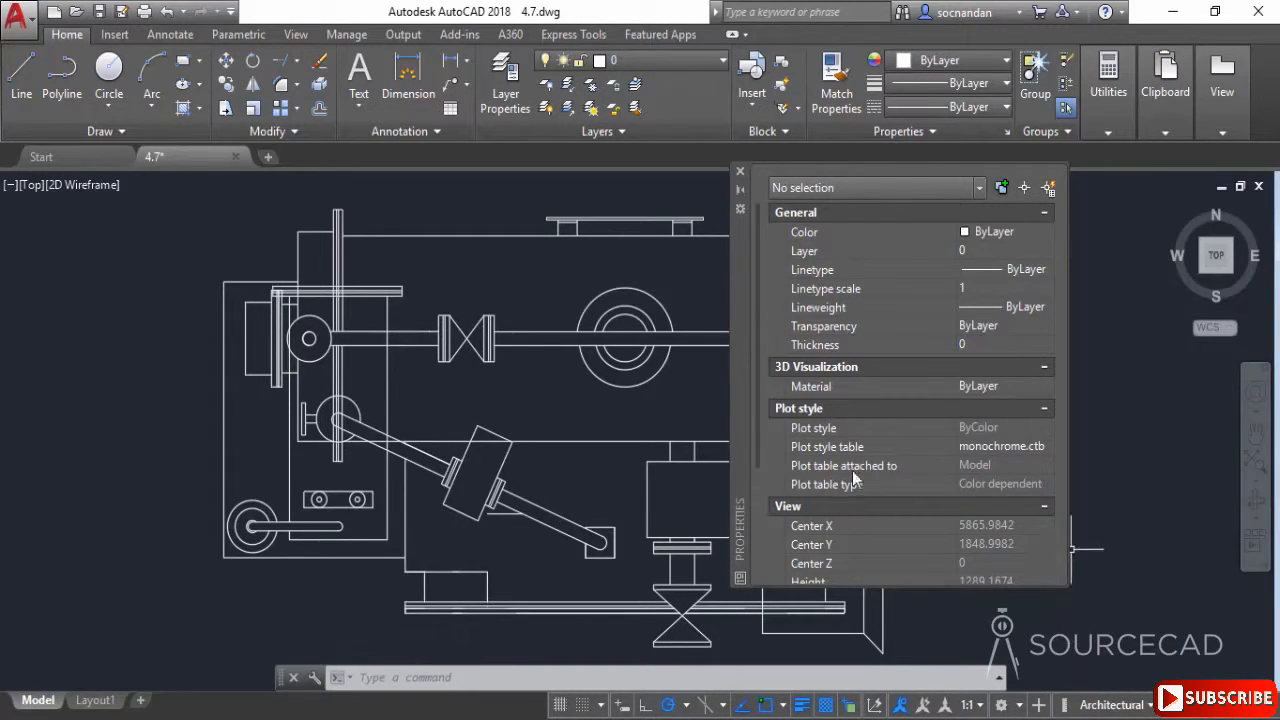
{"action": "left_click", "coordinate": [661, 362]}
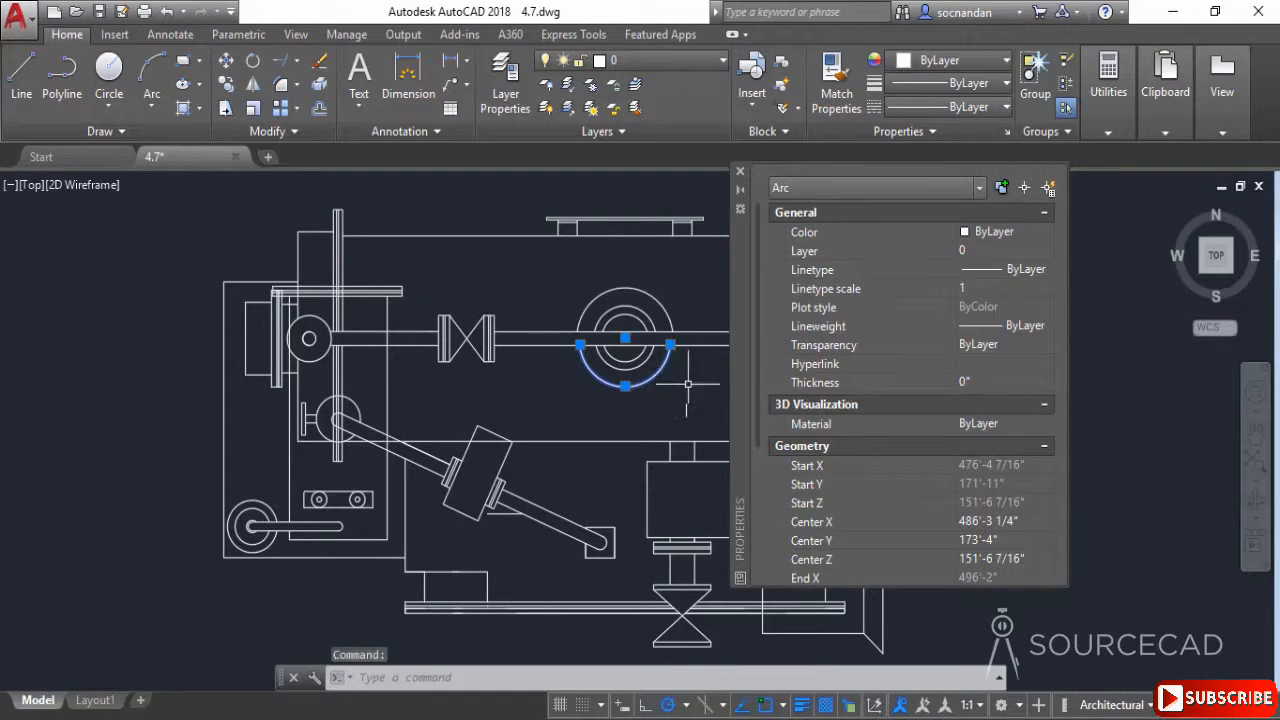
{"action": "left_click_drag", "start_coordinate": [758, 447], "coordinate": [756, 514]}
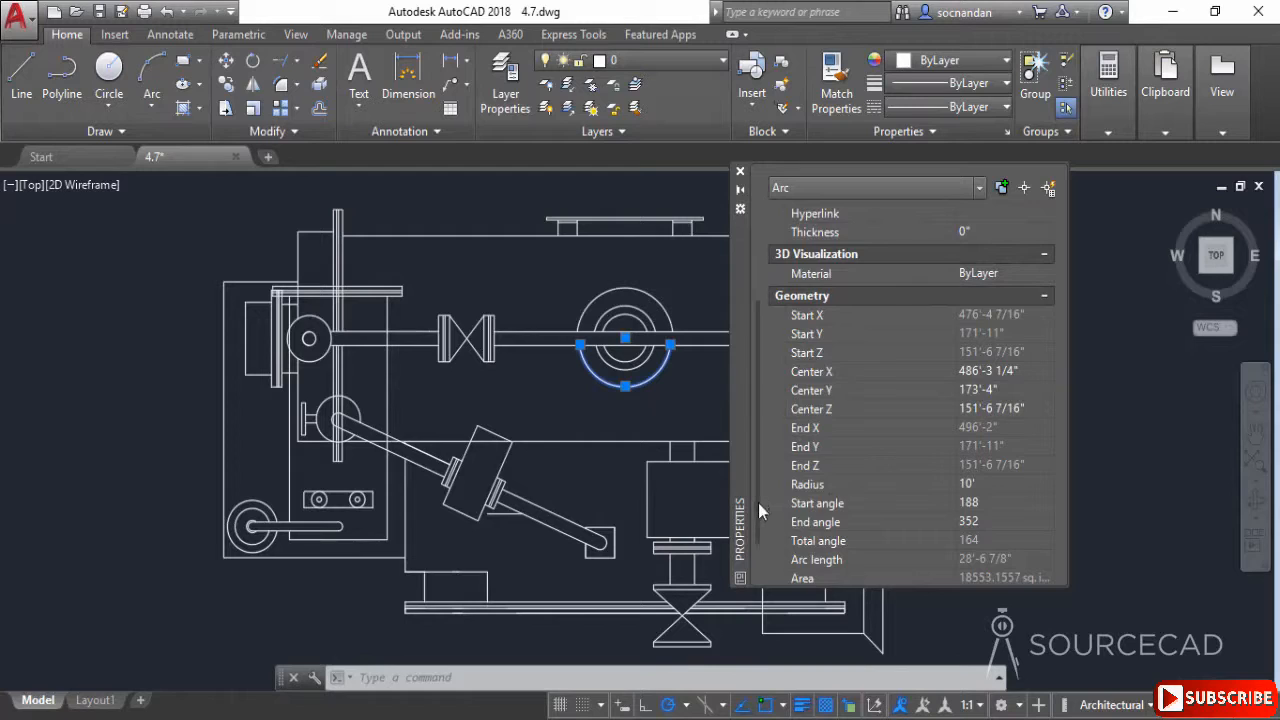
{"action": "scroll", "coordinate": [759, 548], "scroll_direction": "down", "scroll_amount": 2}
{"action": "scroll", "coordinate": [760, 550], "scroll_direction": "down", "scroll_amount": 1}
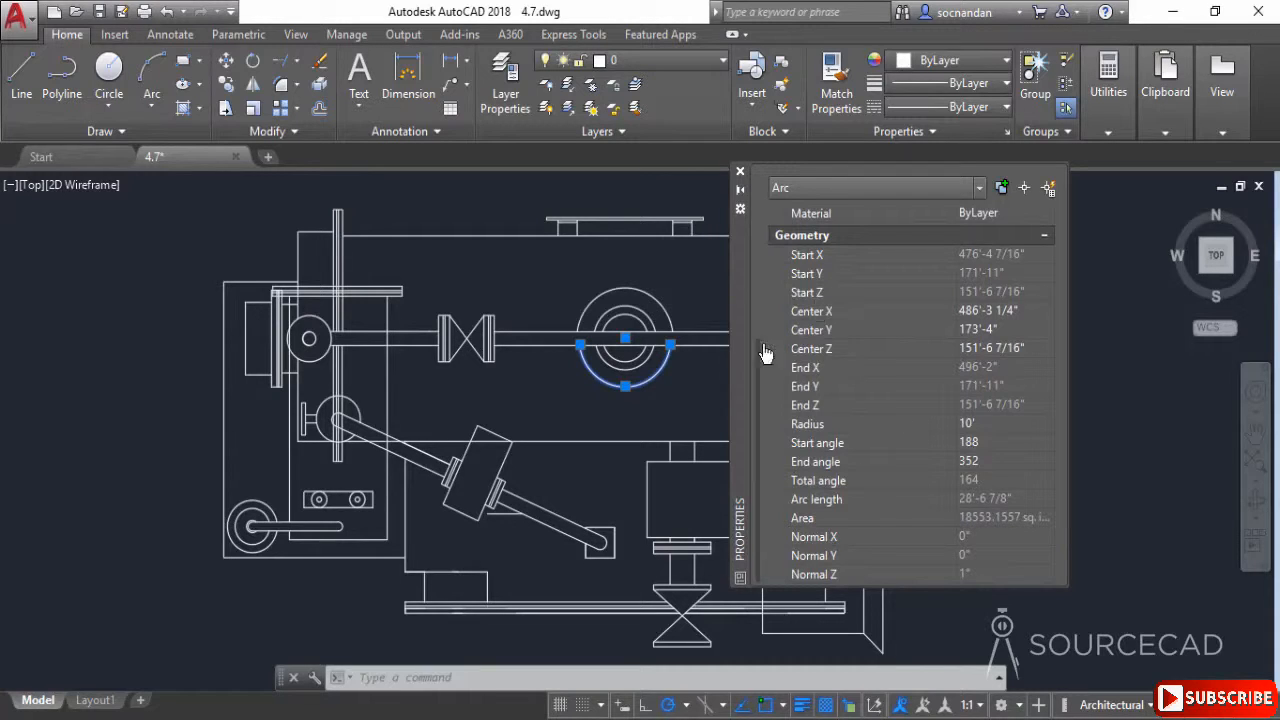
{"action": "key", "text": "Escape"}
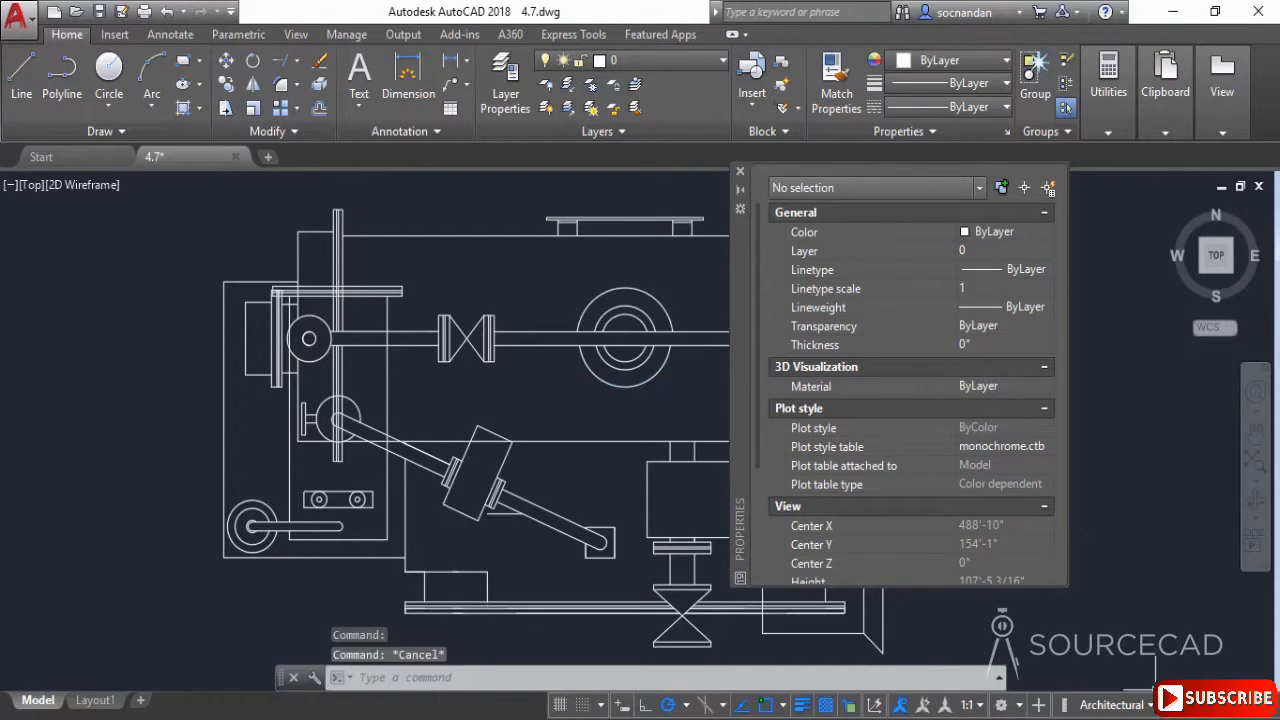
Step: Set the drawing units to Decimal and check the geometry properties of the central circles' lower outer arc
{"action": "left_click", "coordinate": [1120, 704]}
{"action": "left_click", "coordinate": [1126, 608]}
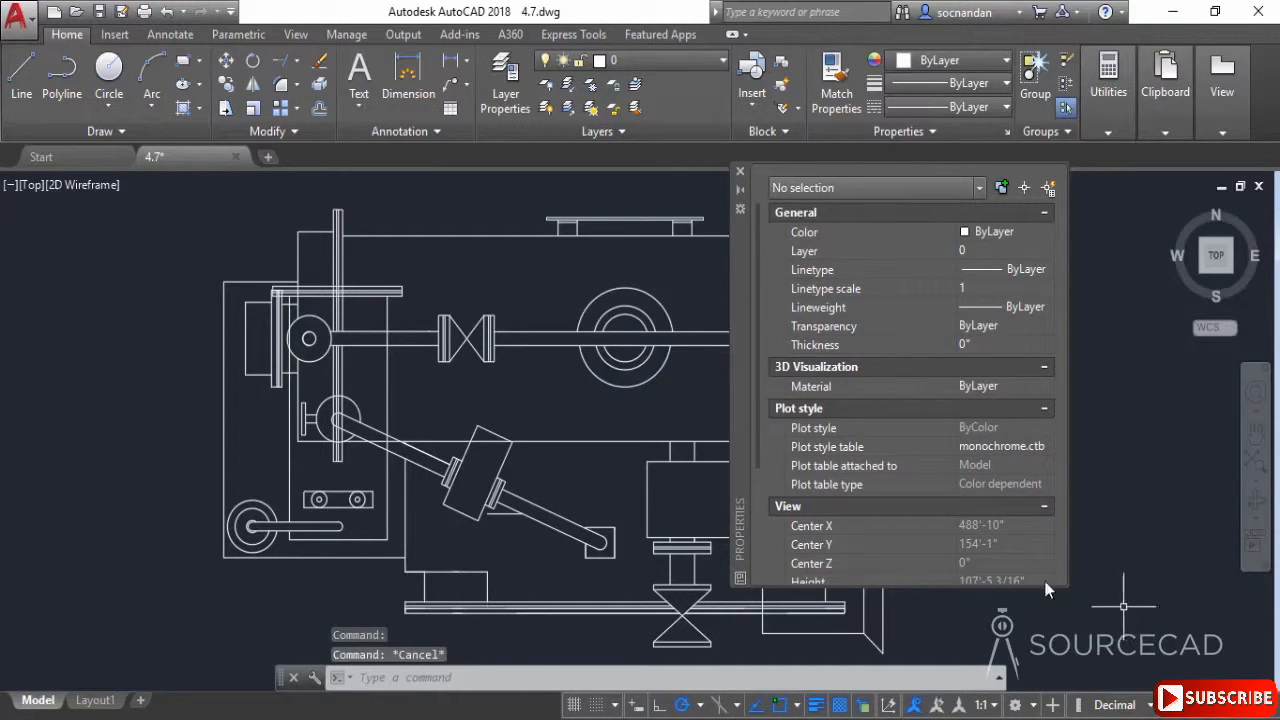
{"action": "left_click_drag", "start_coordinate": [757, 450], "coordinate": [758, 528]}
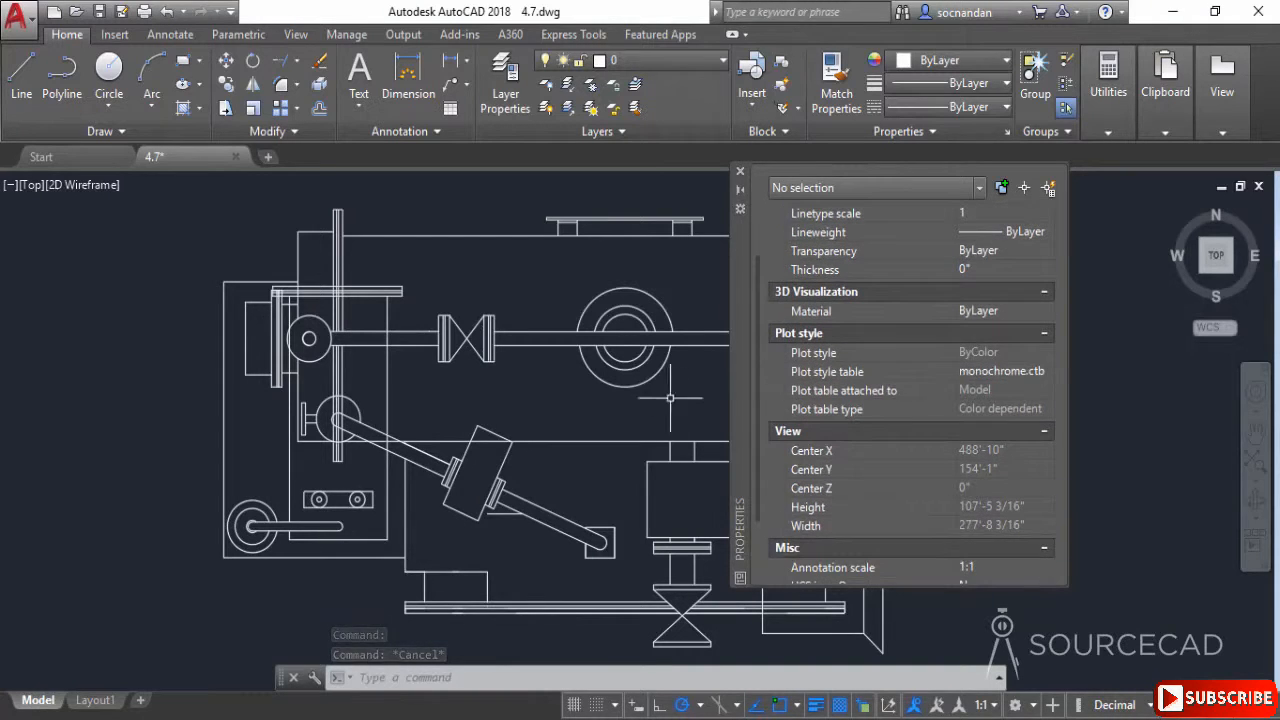
{"action": "left_click", "coordinate": [658, 374]}
{"action": "left_click_drag", "start_coordinate": [756, 382], "coordinate": [760, 522]}
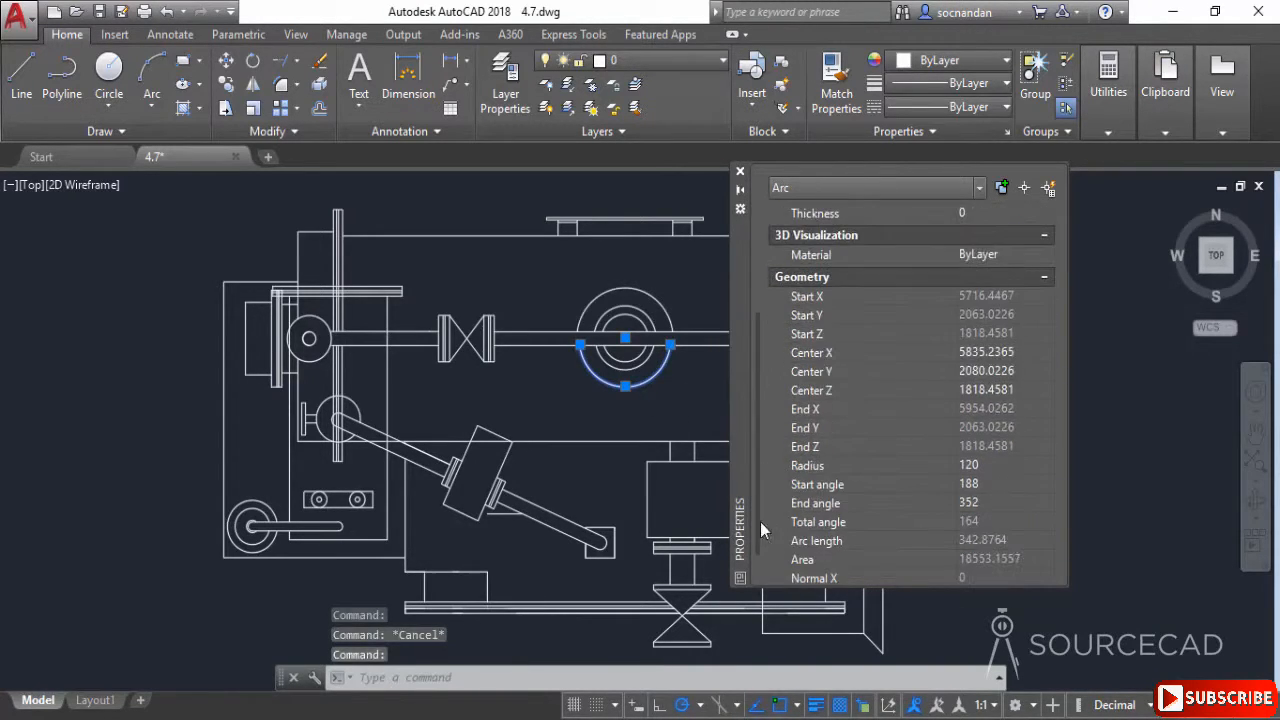
{"action": "key", "text": "Escape"}
Step: Review the available unit formats without changing the selection and close the Properties palette
{"action": "left_click", "coordinate": [1148, 704]}
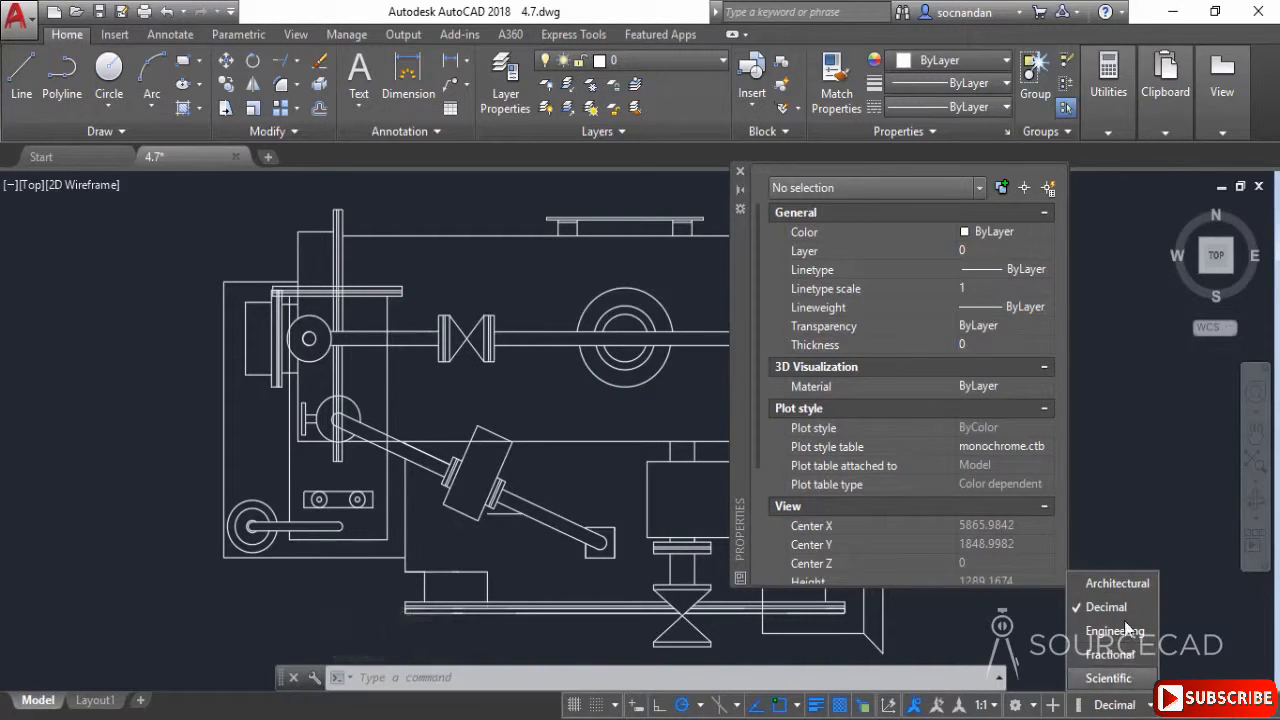
{"action": "left_click", "coordinate": [1185, 644]}
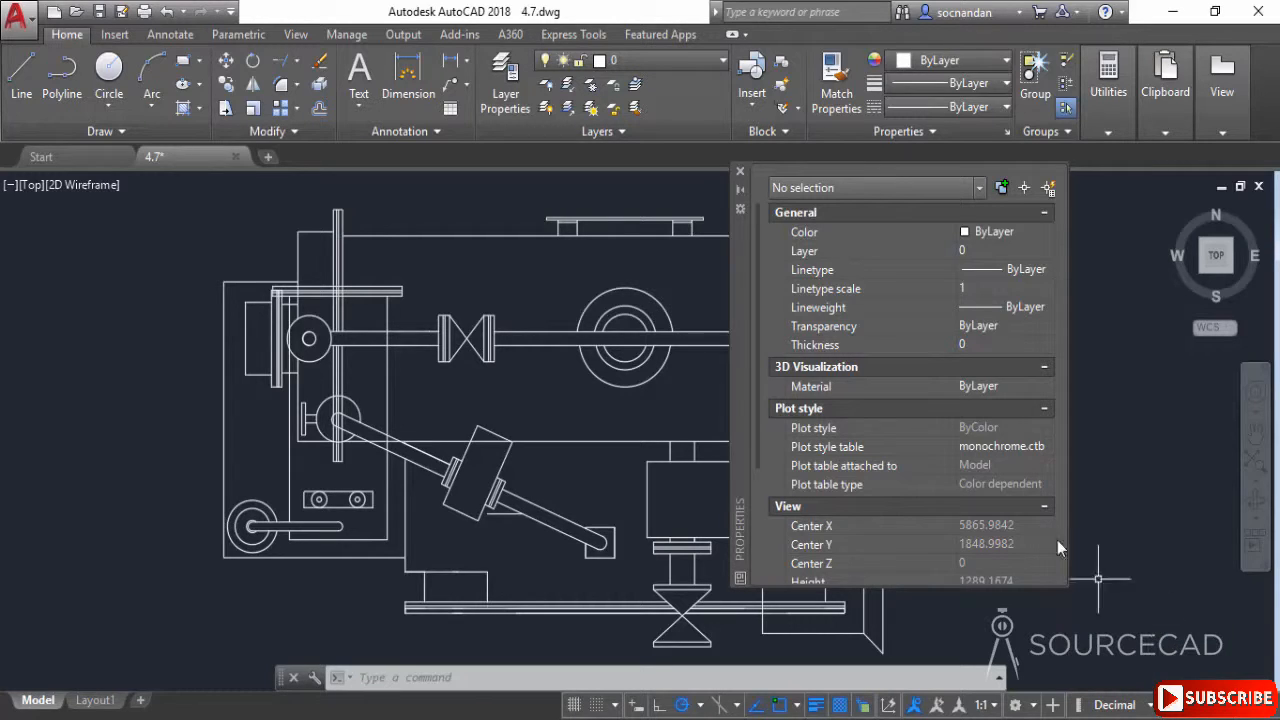
{"action": "left_click", "coordinate": [740, 171]}
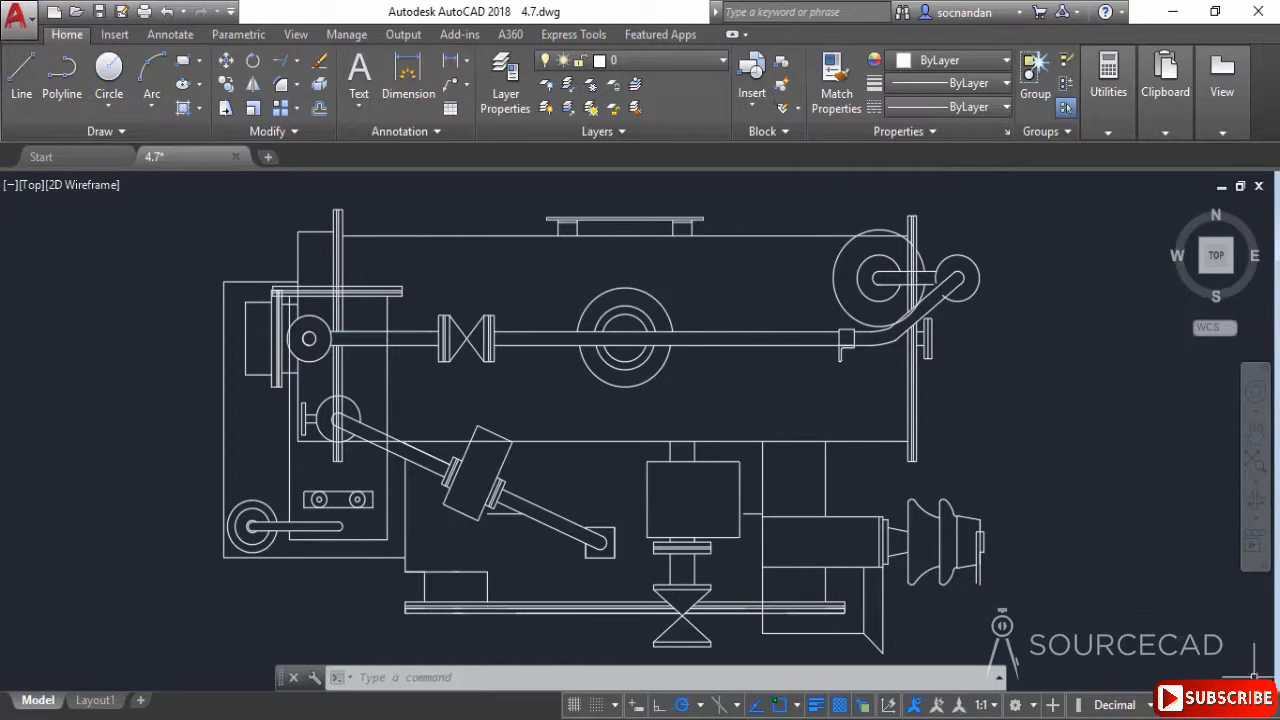
Step: Replace Units with Quick Properties on the status bar and turn Quick Properties on
{"action": "left_click", "coordinate": [1274, 712]}
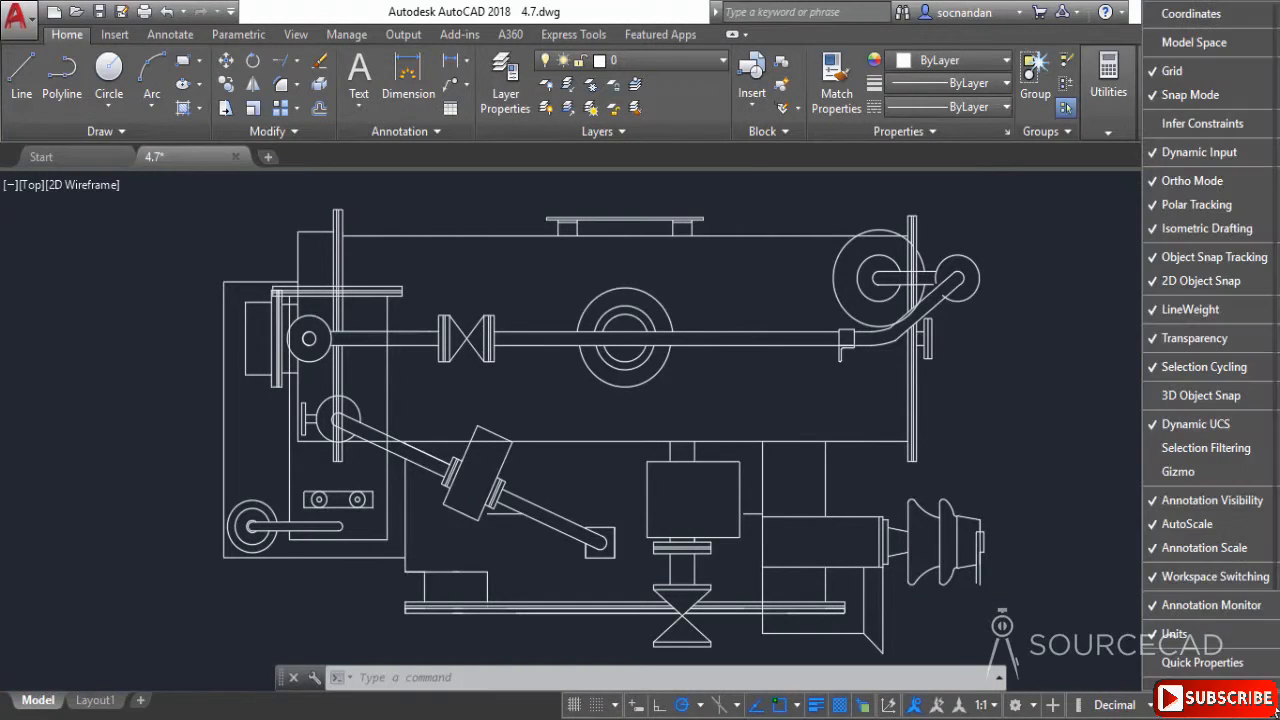
{"action": "left_click", "coordinate": [1228, 641]}
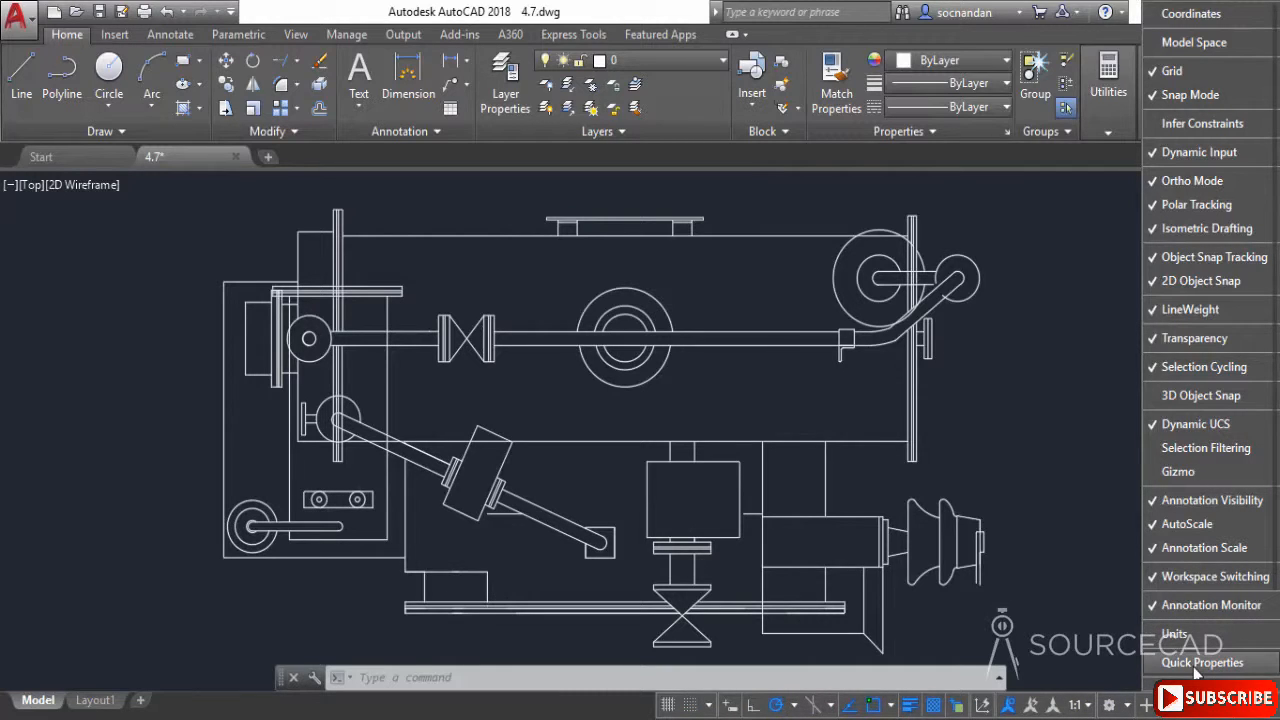
{"action": "left_click", "coordinate": [1200, 663]}
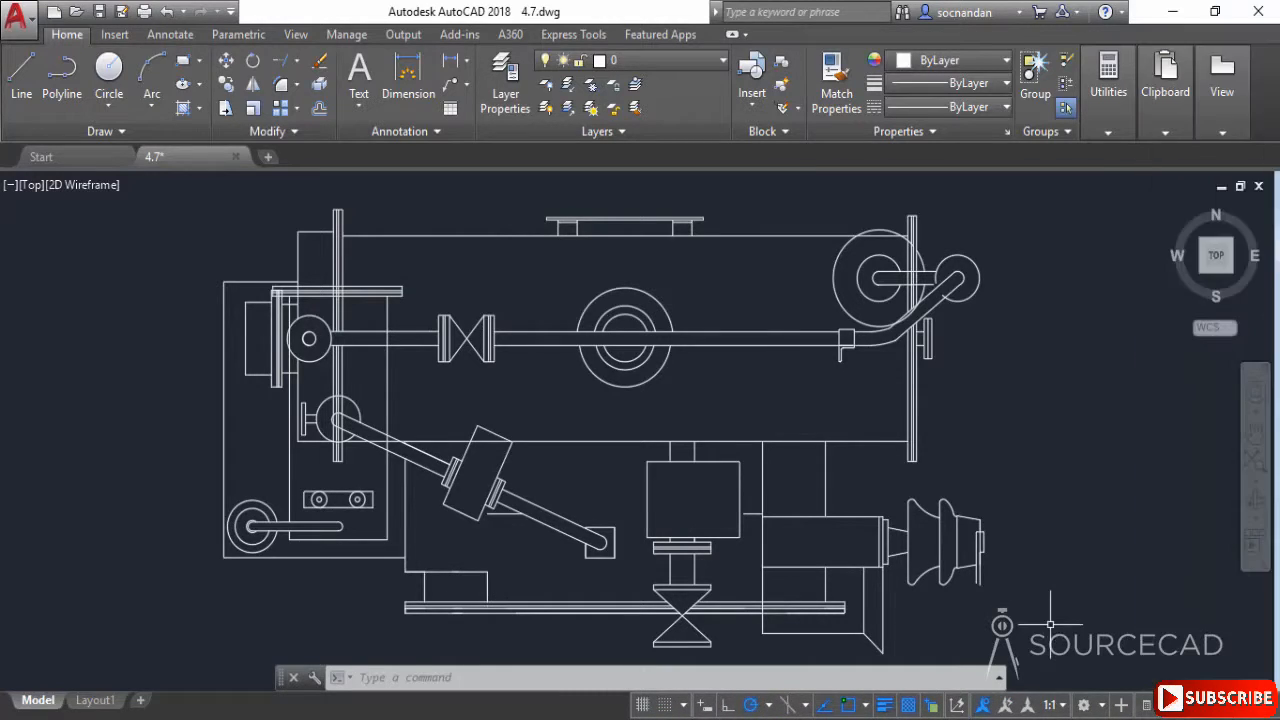
{"action": "left_click", "coordinate": [1060, 632]}
{"action": "left_click", "coordinate": [1148, 706]}
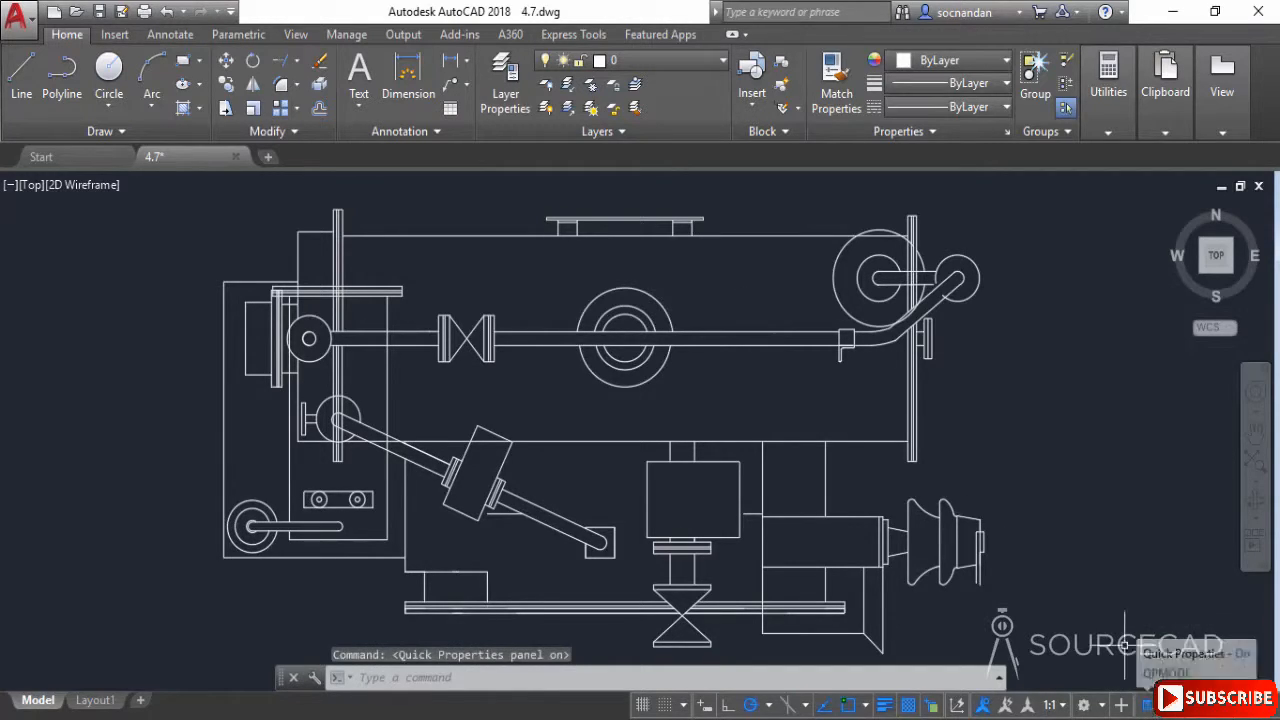
Step: Select the central circles' lower outer arc to view its quick properties, remove Quick Properties from the status bar, and clear the selection
{"action": "left_click", "coordinate": [655, 372]}
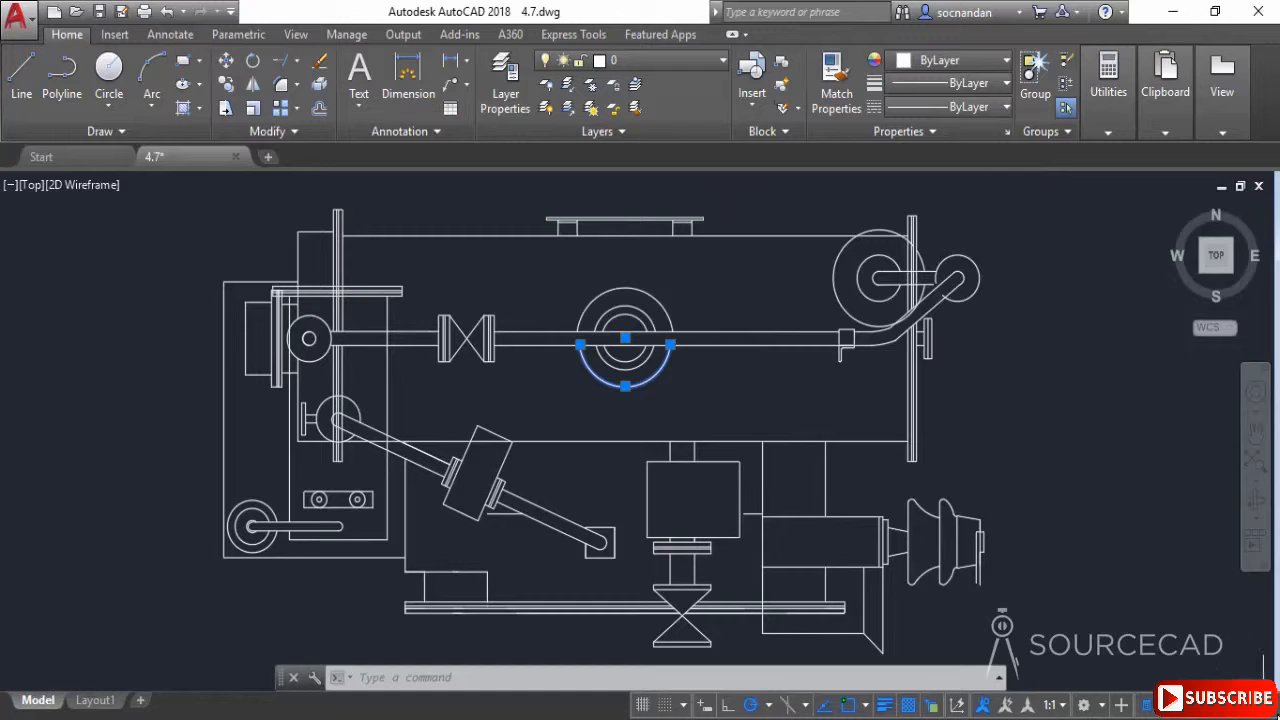
{"action": "left_click", "coordinate": [1264, 705]}
{"action": "left_click", "coordinate": [1231, 665]}
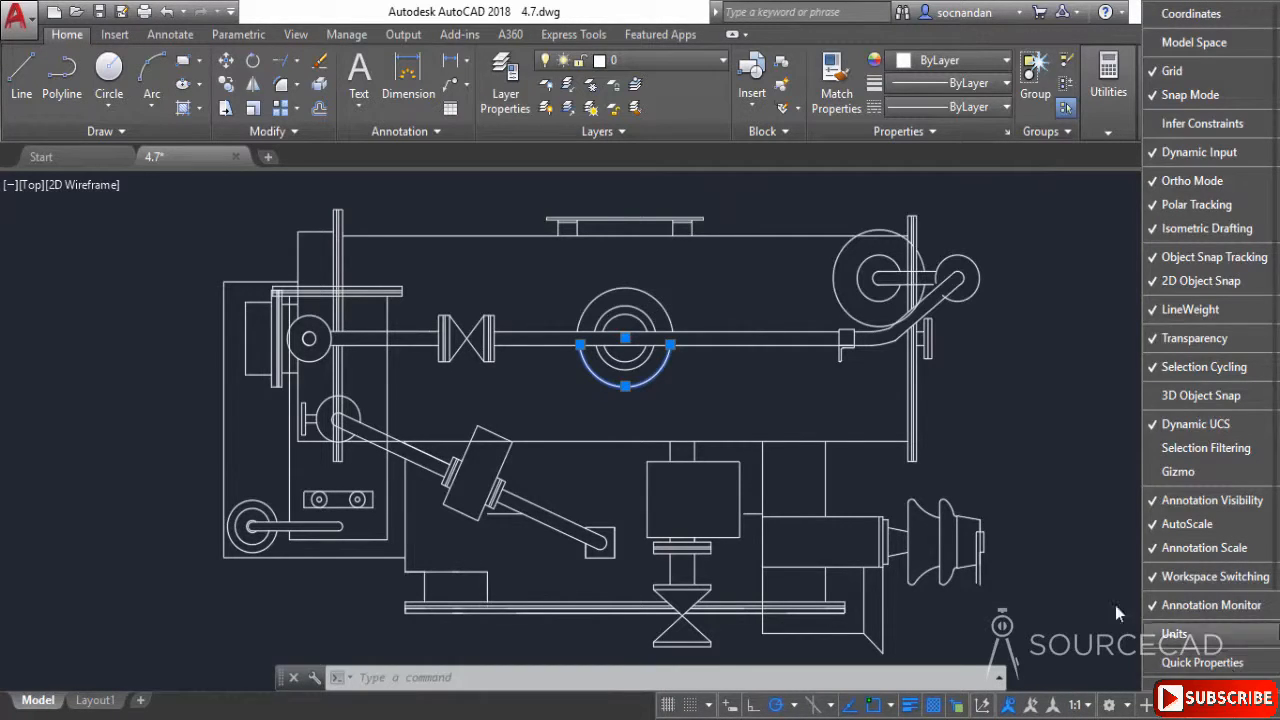
{"action": "left_click", "coordinate": [1054, 518]}
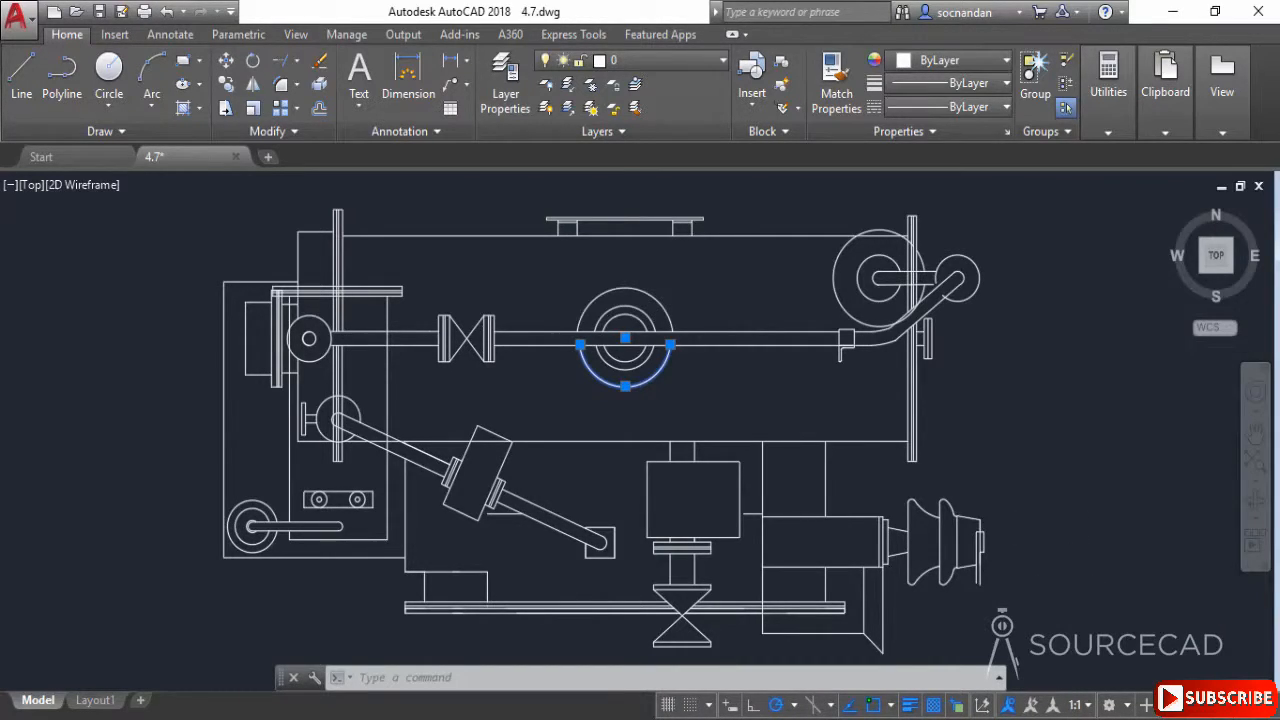
{"action": "key", "text": "Escape"}
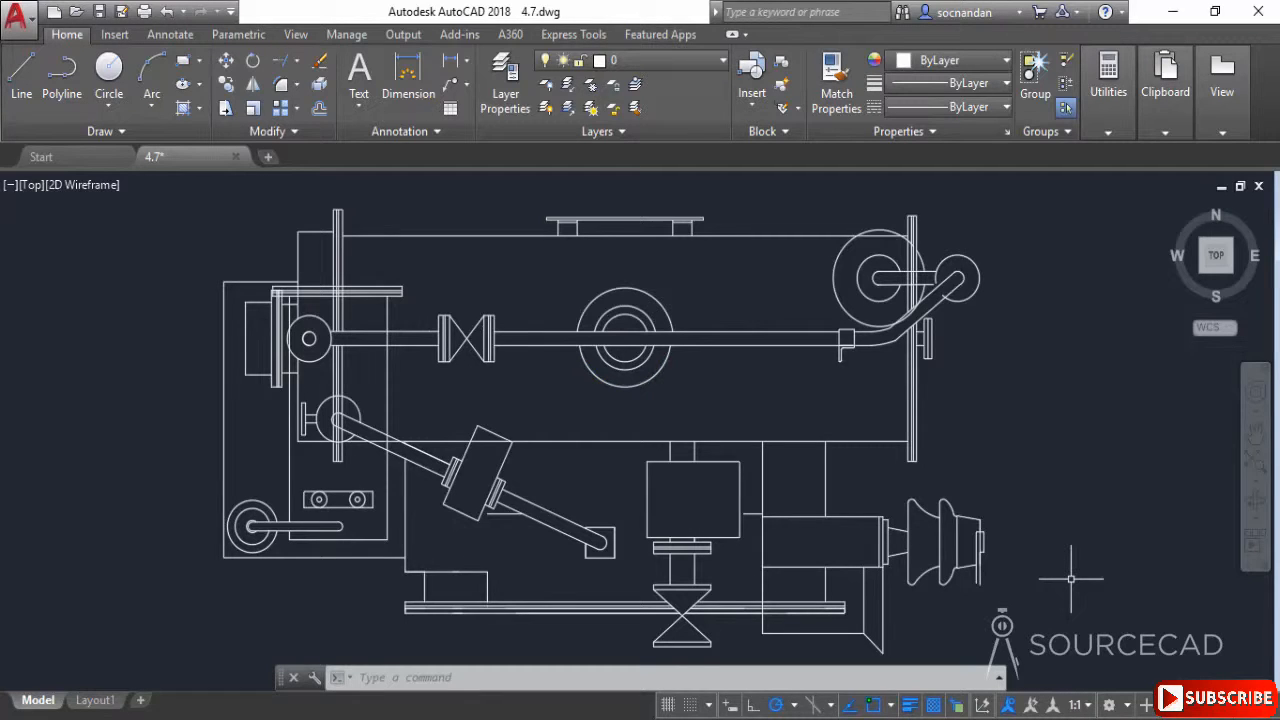